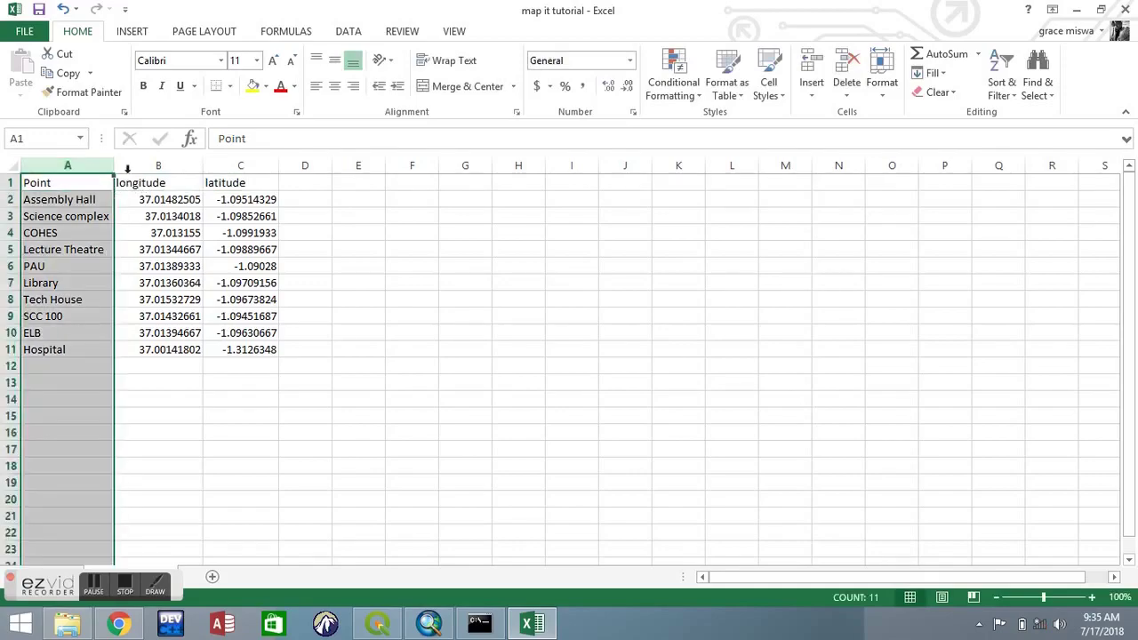
Examine the Point, longitude and latitude columns of the worksheet.
click(159, 165)
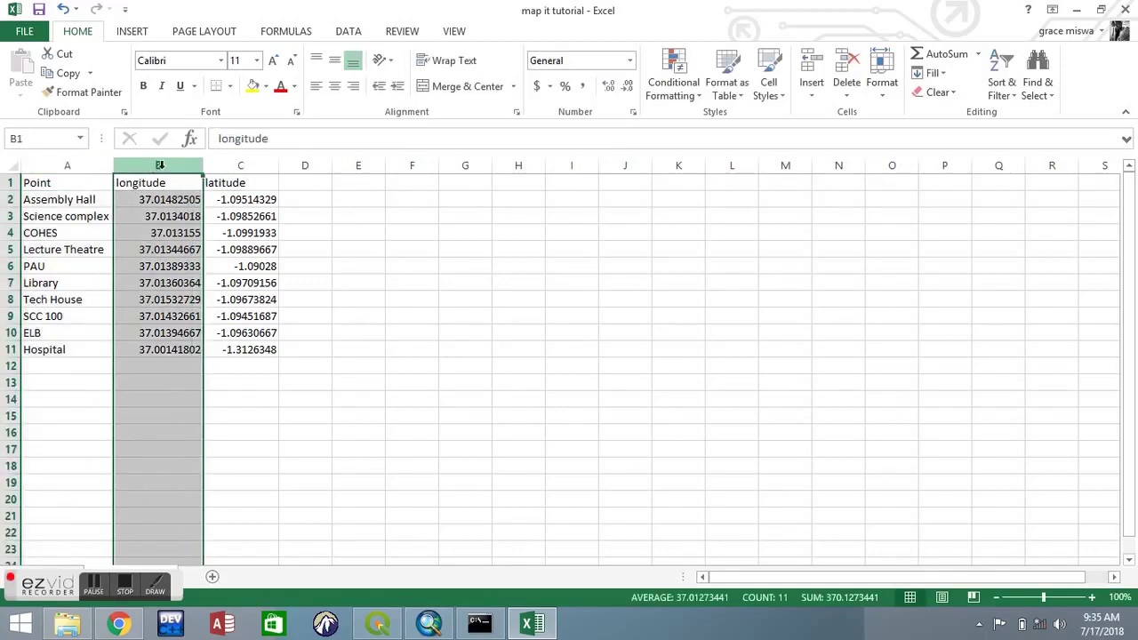
click(224, 167)
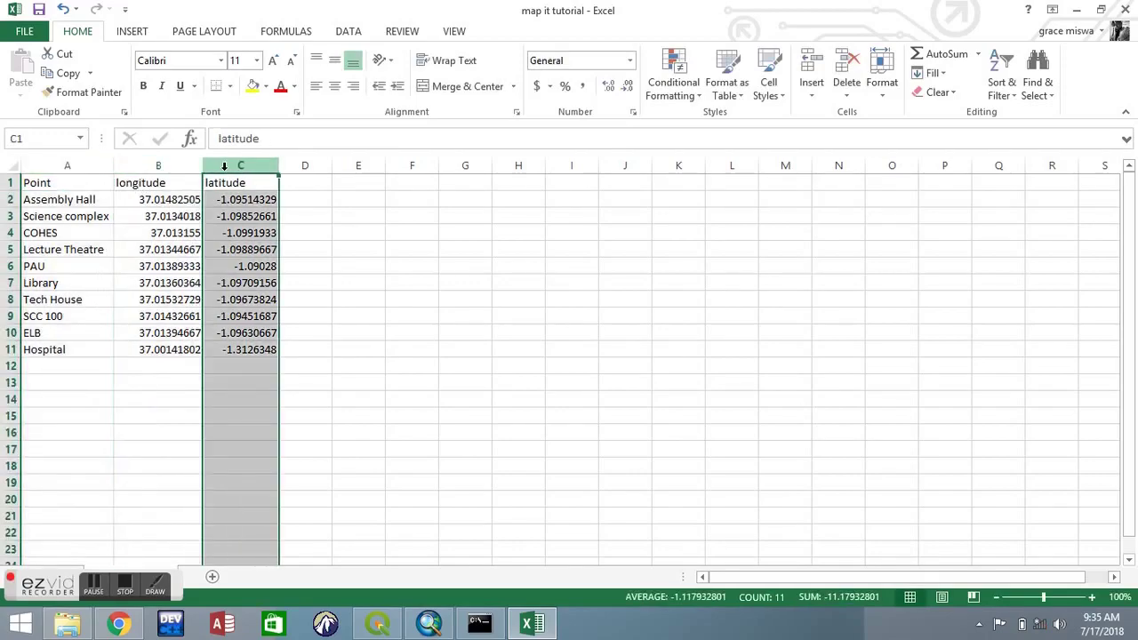
click(71, 166)
click(158, 167)
click(214, 166)
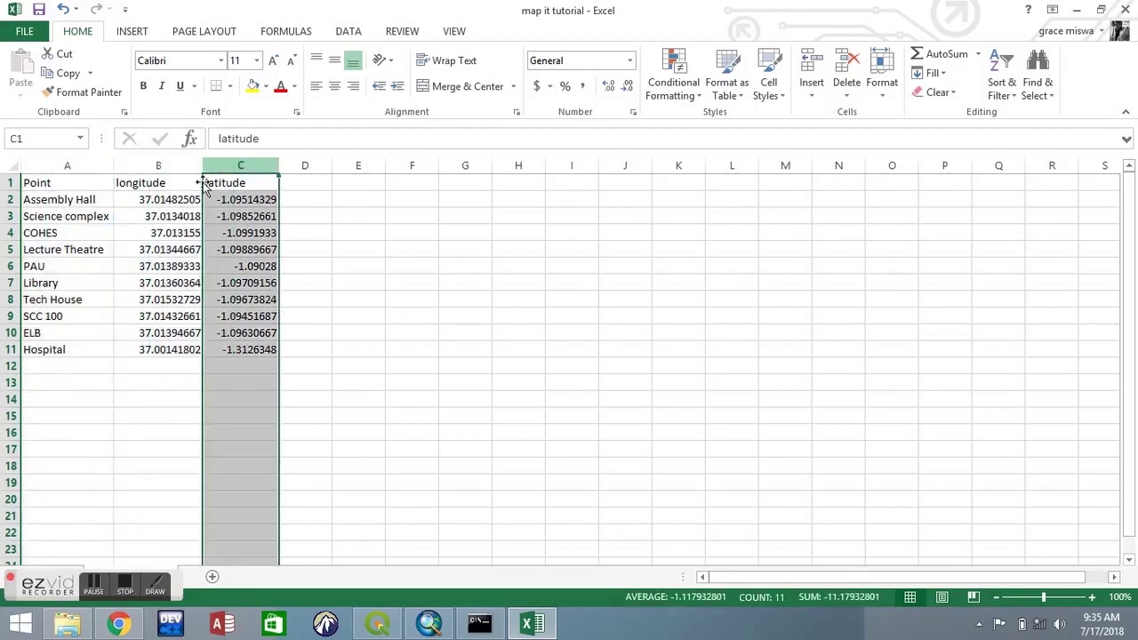
click(67, 167)
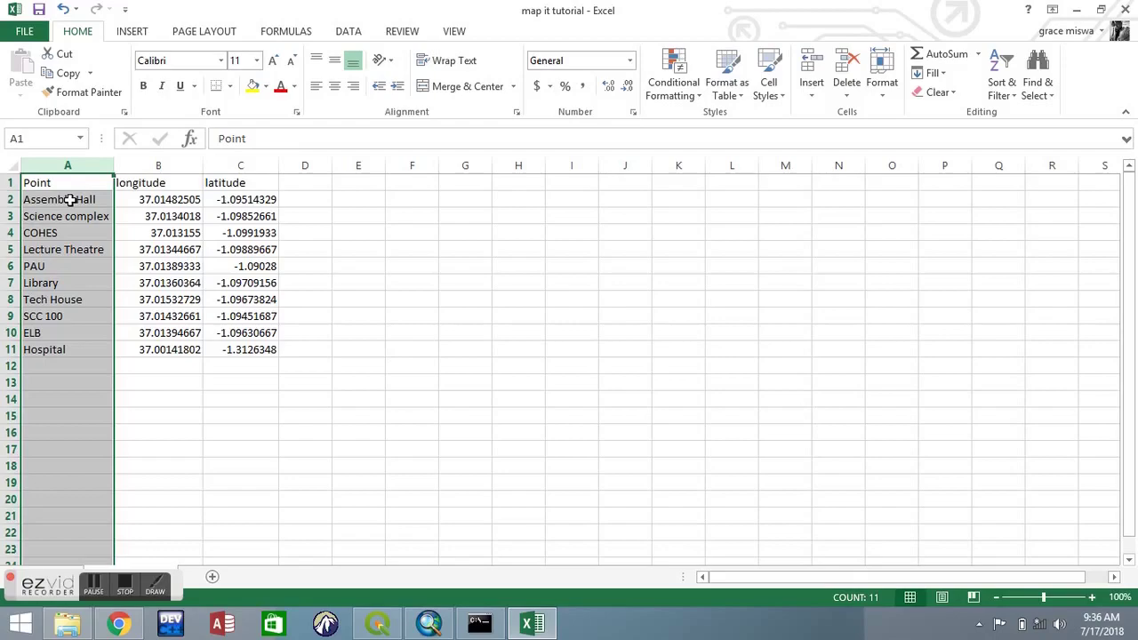
click(161, 166)
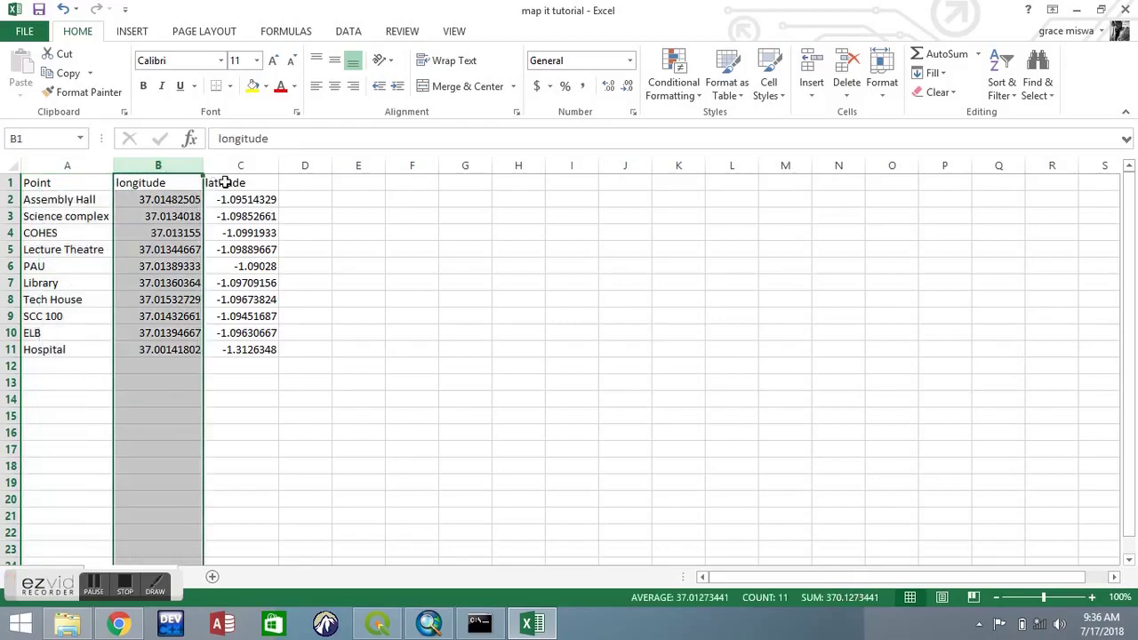
click(235, 165)
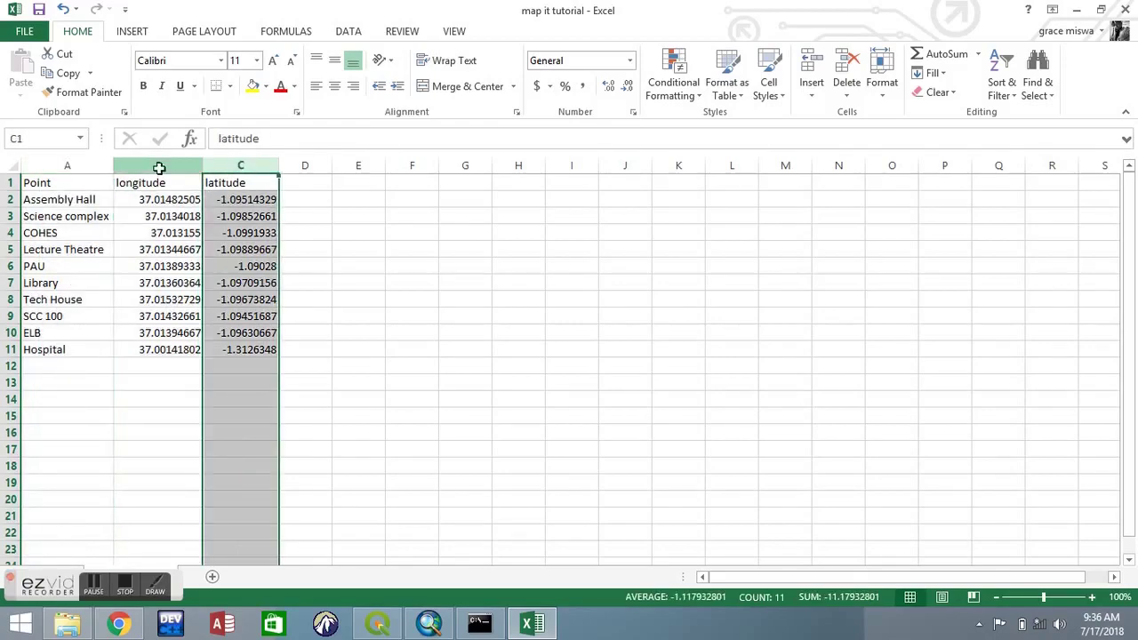
click(158, 166)
click(240, 166)
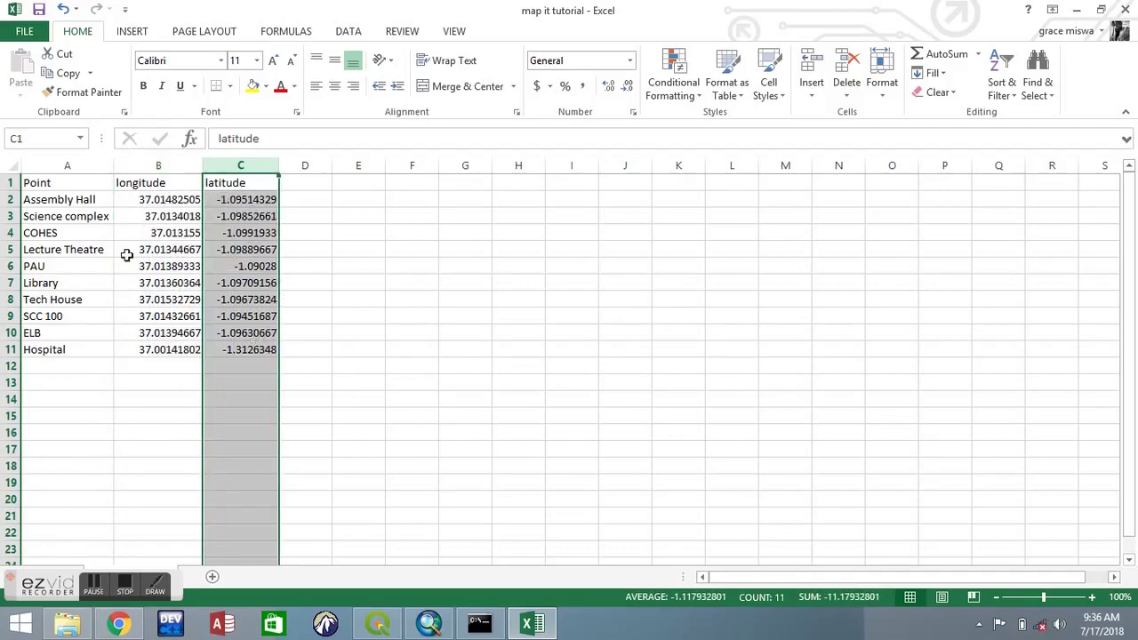
click(73, 164)
drag(72, 164, 73, 164)
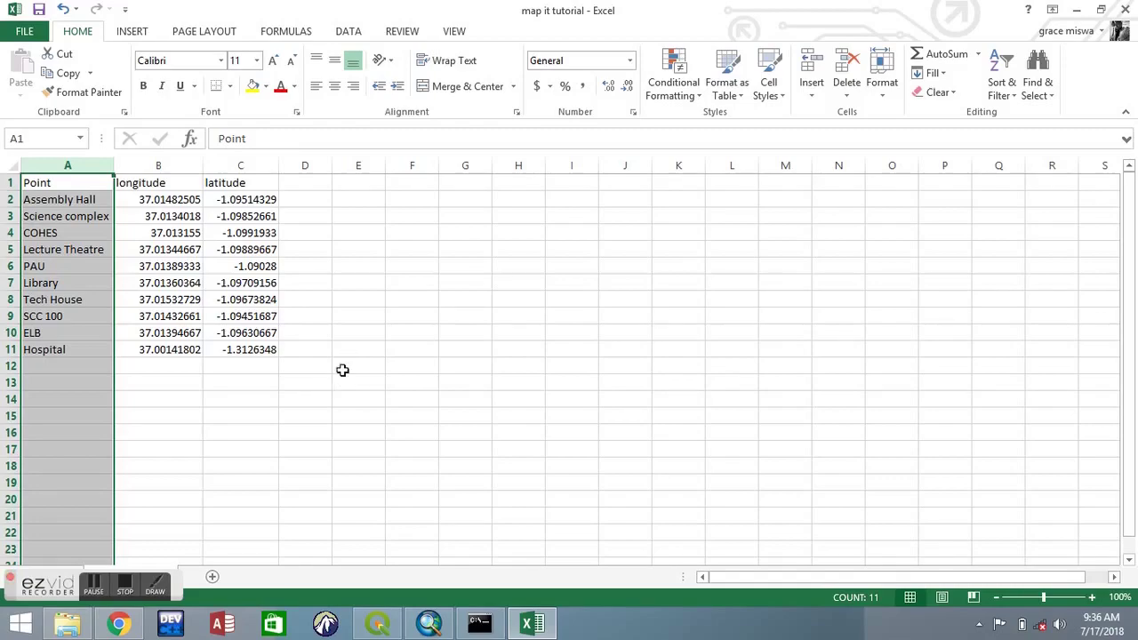
click(159, 166)
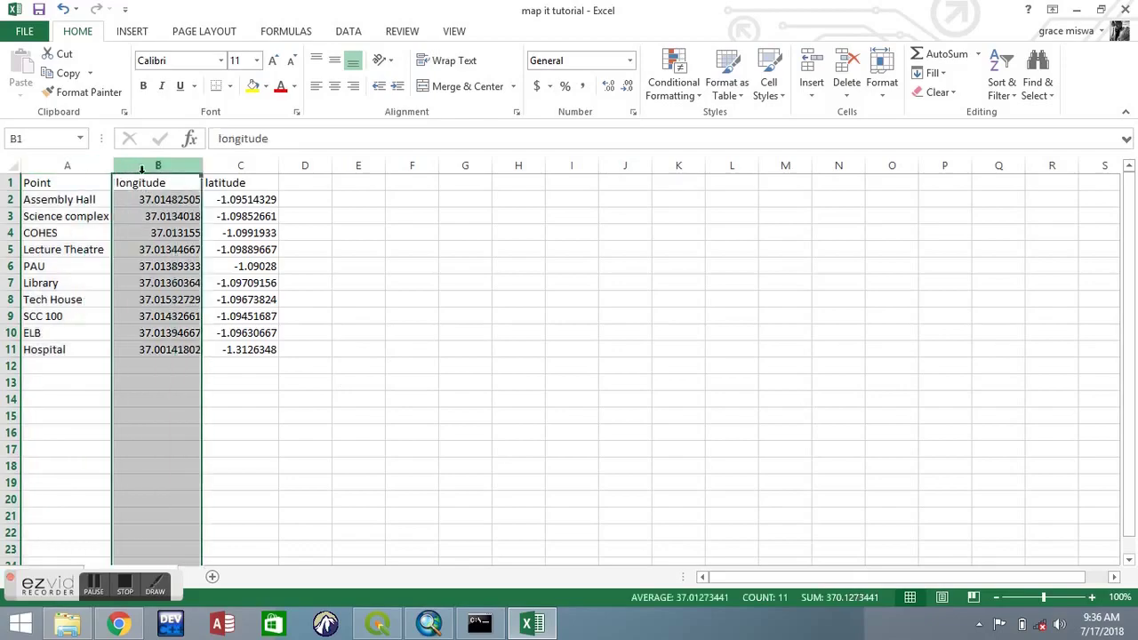
click(237, 164)
click(69, 165)
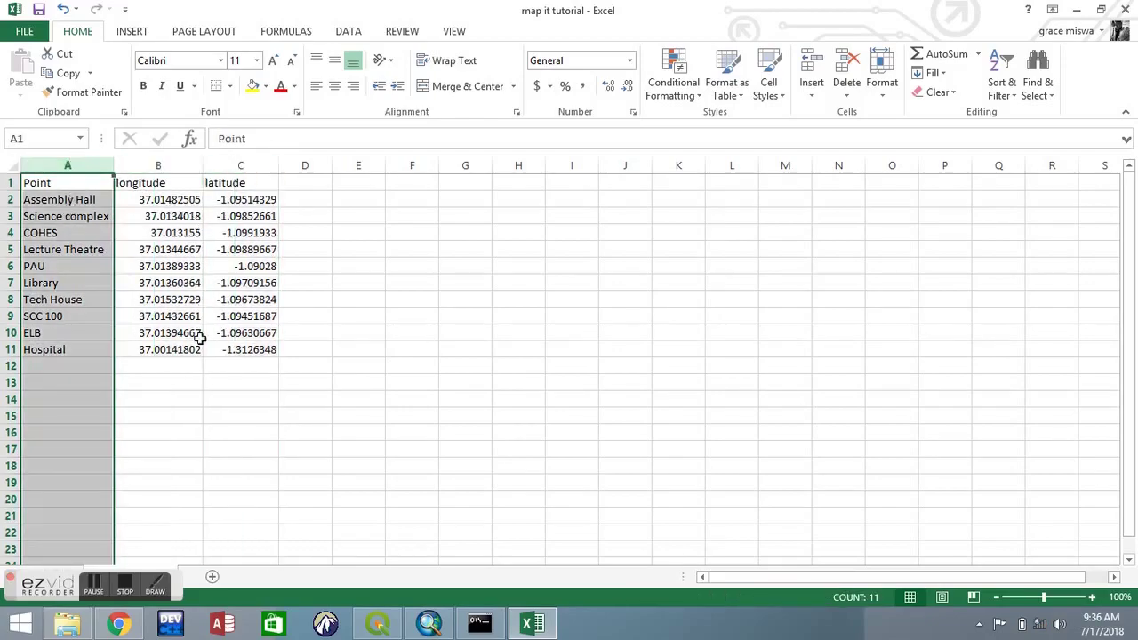
Save the workbook on the Desktop as "map it tutorial" in CSV (Comma delimited) format, replacing the existing file and keeping that format.
click(24, 33)
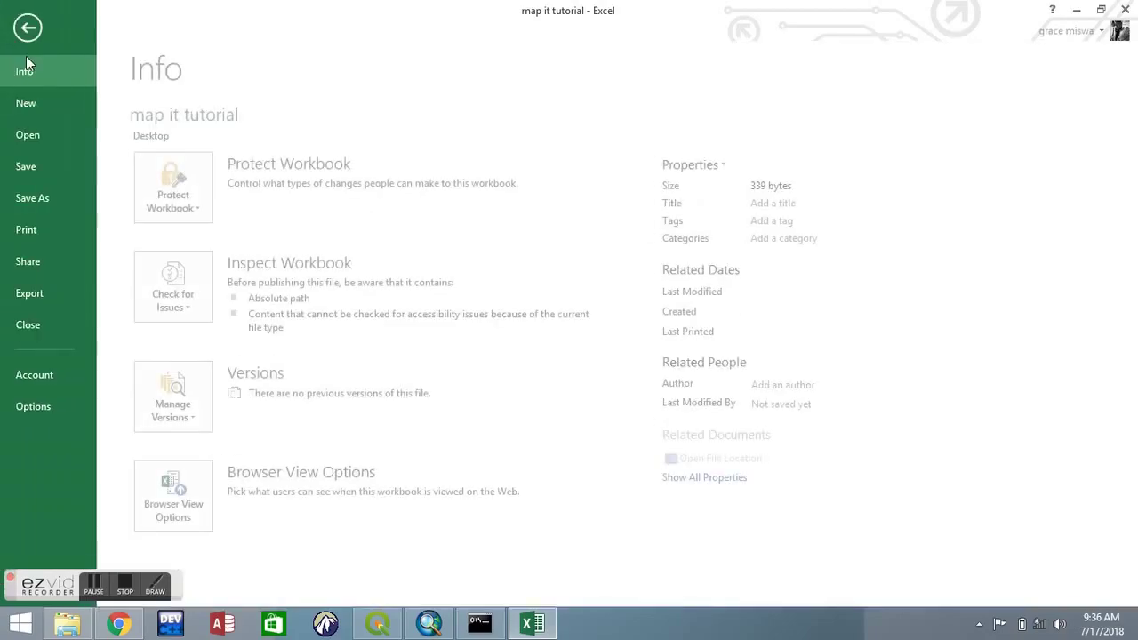
click(59, 195)
click(444, 178)
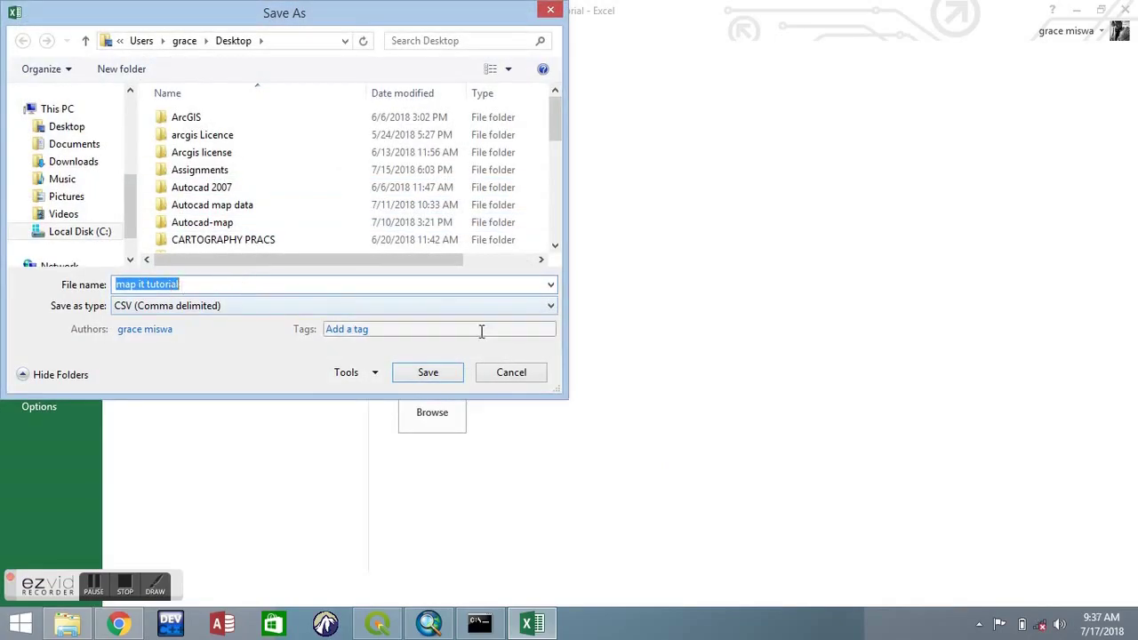
click(422, 375)
click(618, 318)
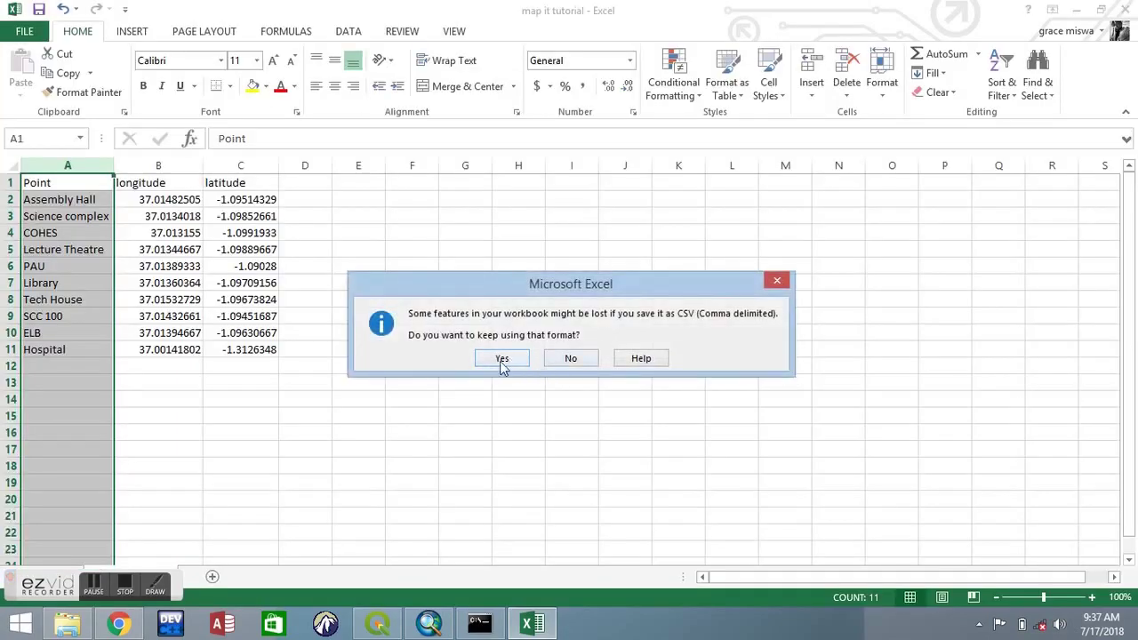
click(502, 358)
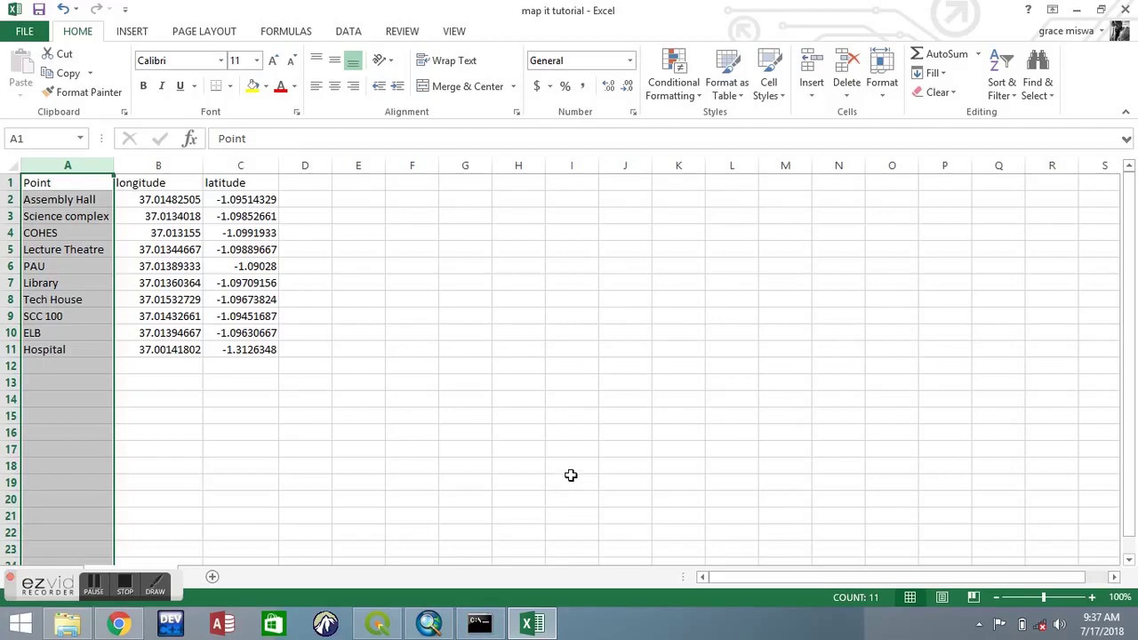
mouse_move(428, 623)
mouse_move(506, 562)
mouse_move(381, 620)
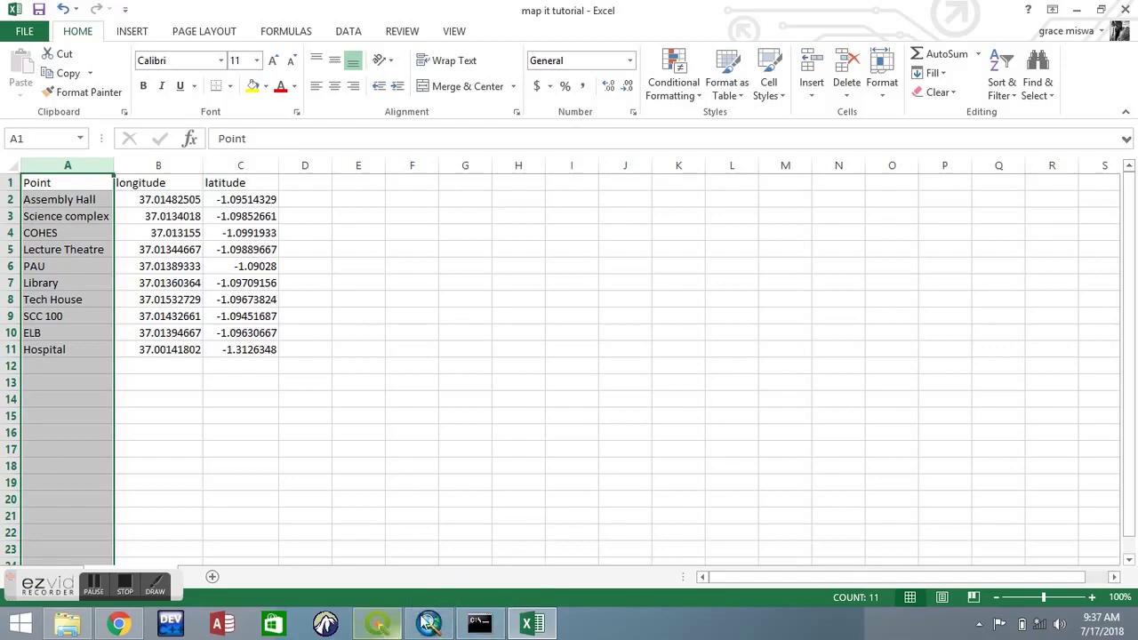
click(233, 400)
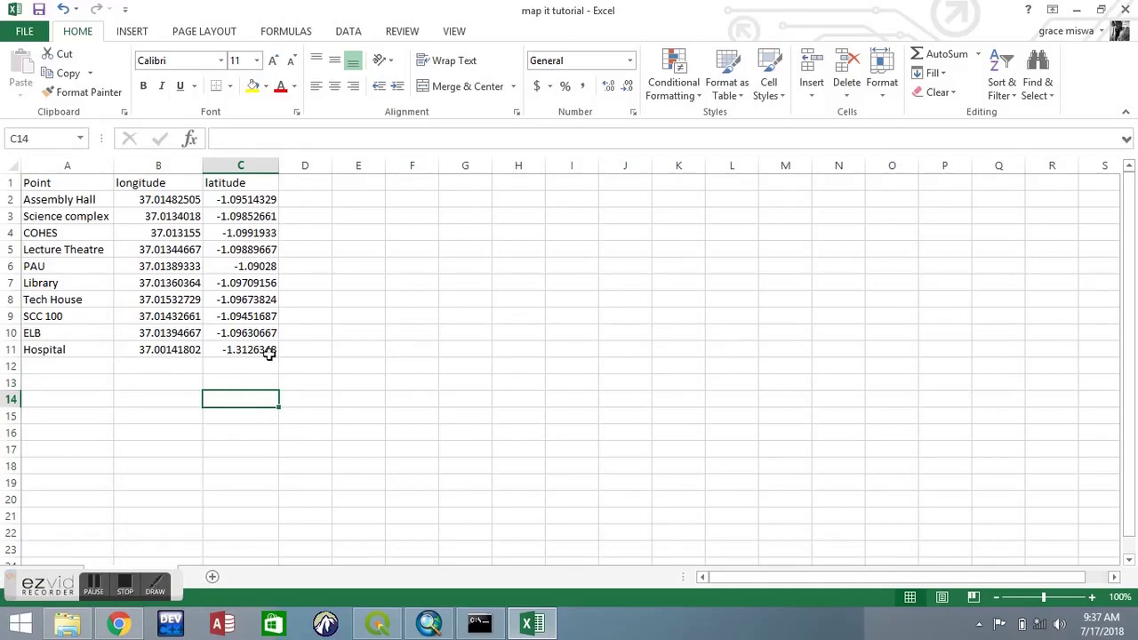
click(298, 367)
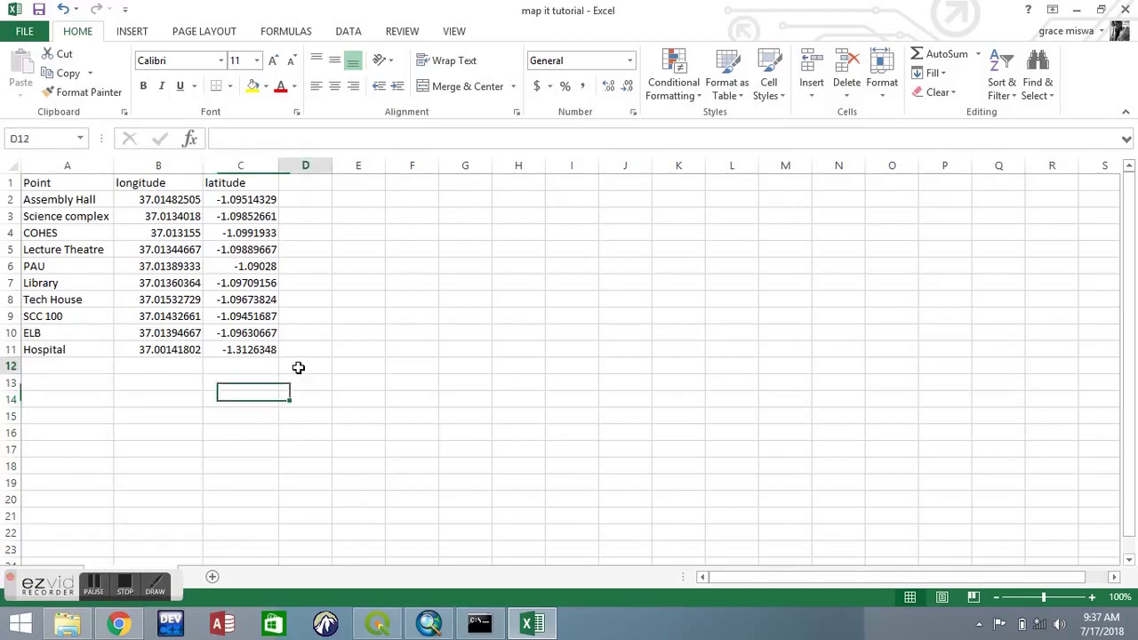
click(255, 349)
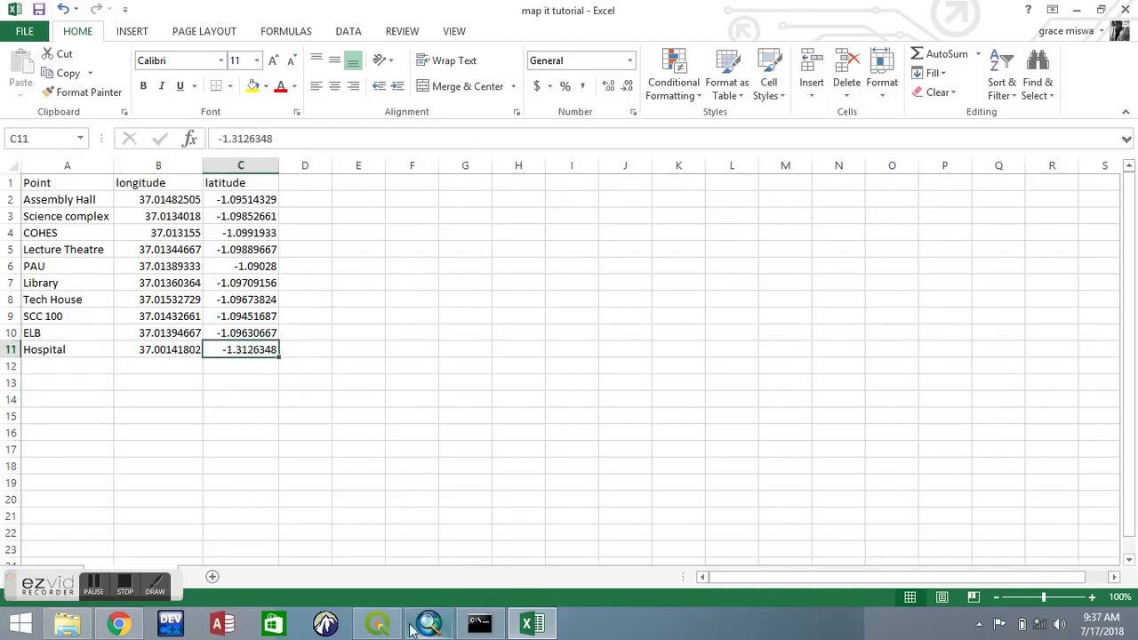
Switch to QGIS, maximise its window and start adding a delimited text layer.
click(372, 626)
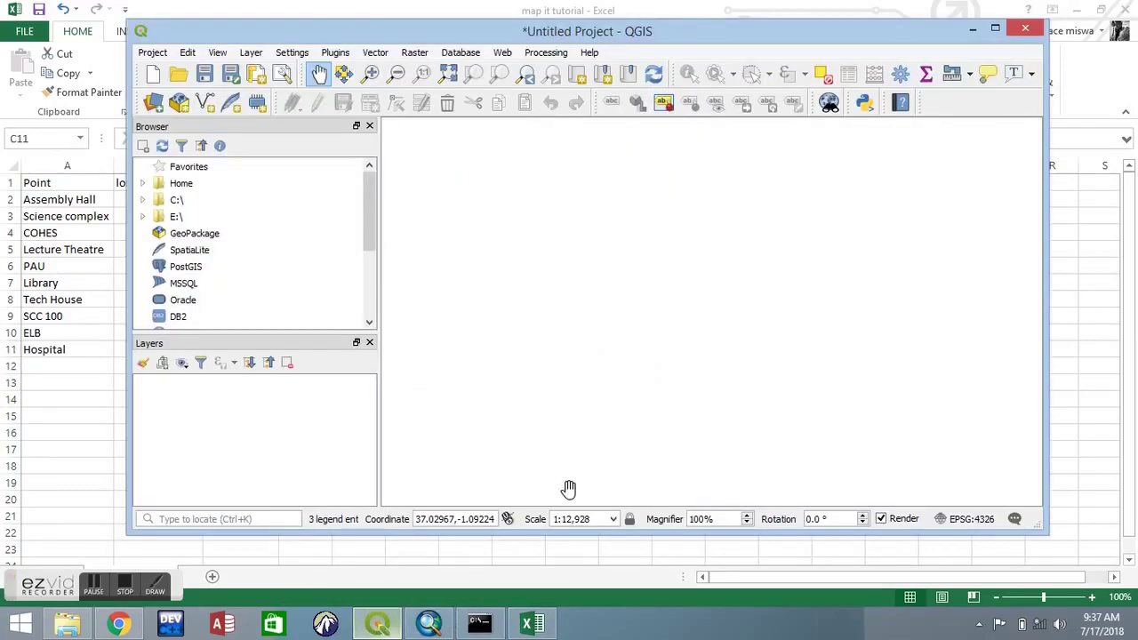
double_click(613, 36)
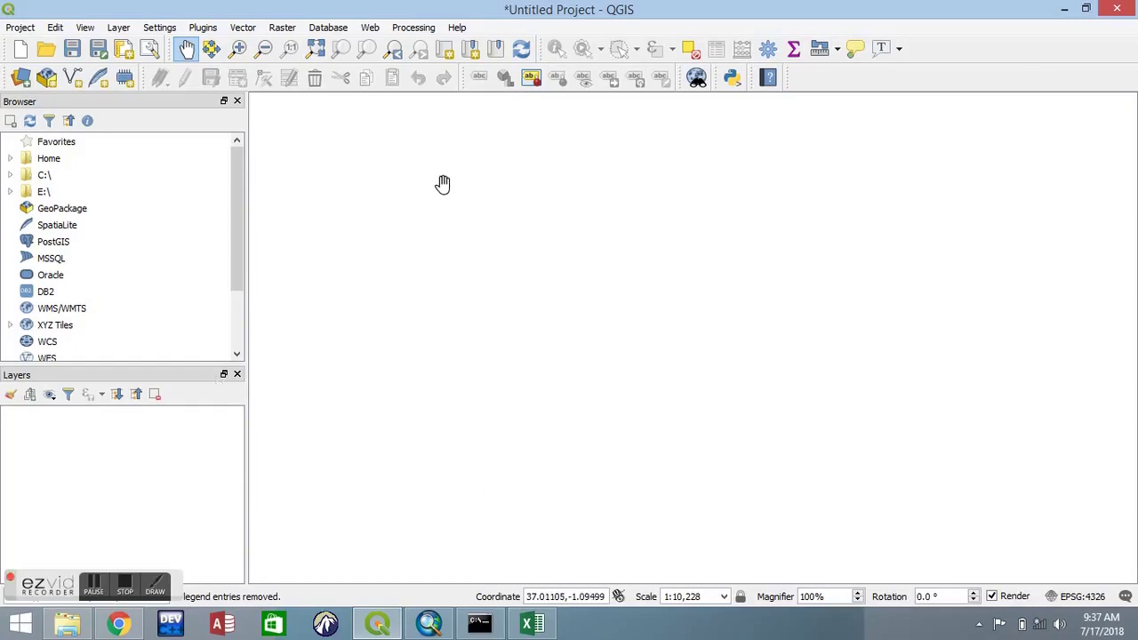
click(122, 28)
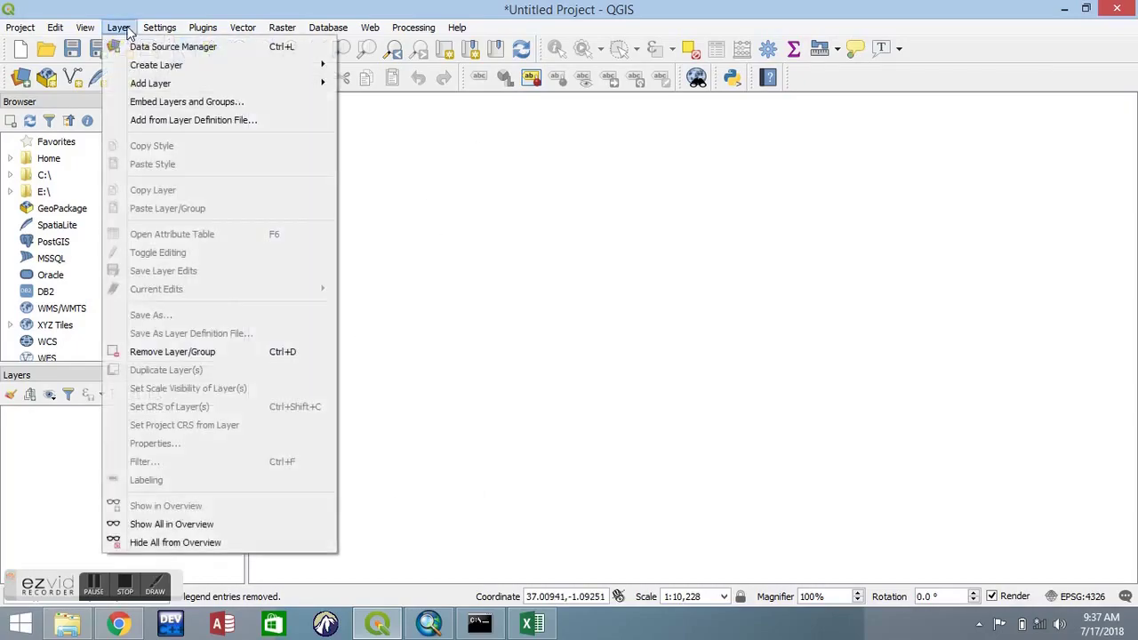
mouse_move(168, 86)
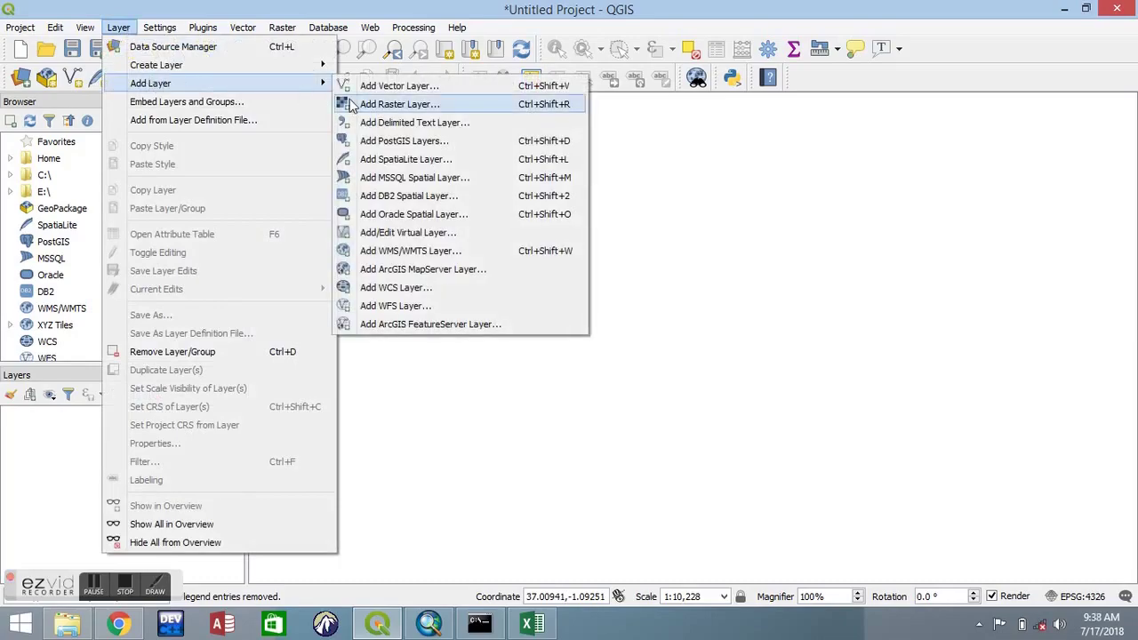
click(453, 125)
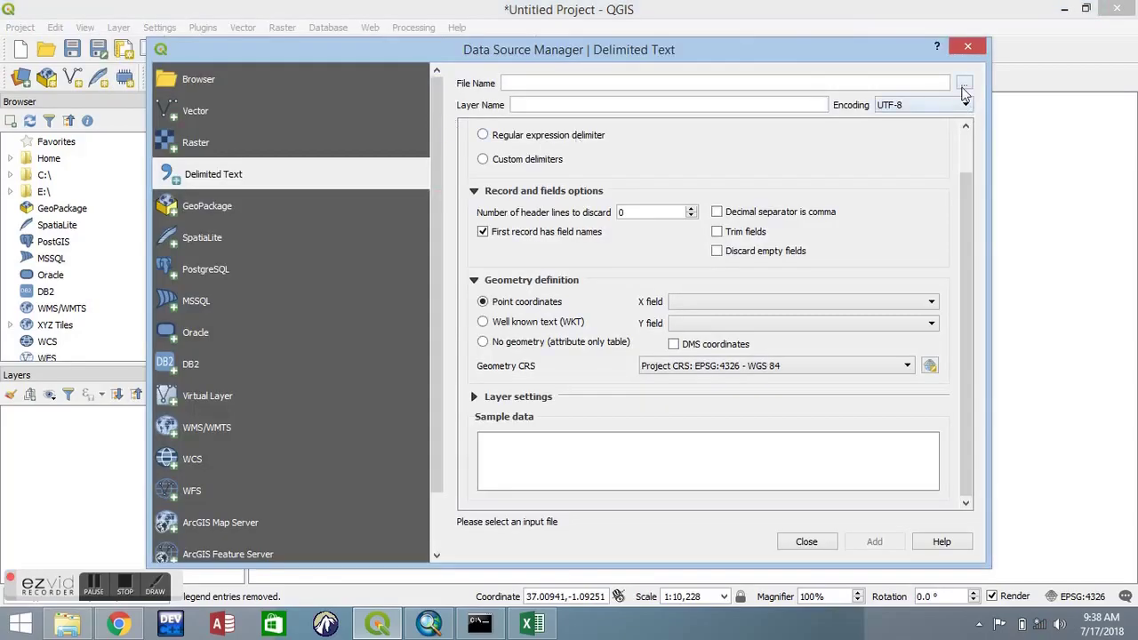
Choose the "map it tutorial" CSV file from the Desktop as the source of the delimited text layer.
click(963, 82)
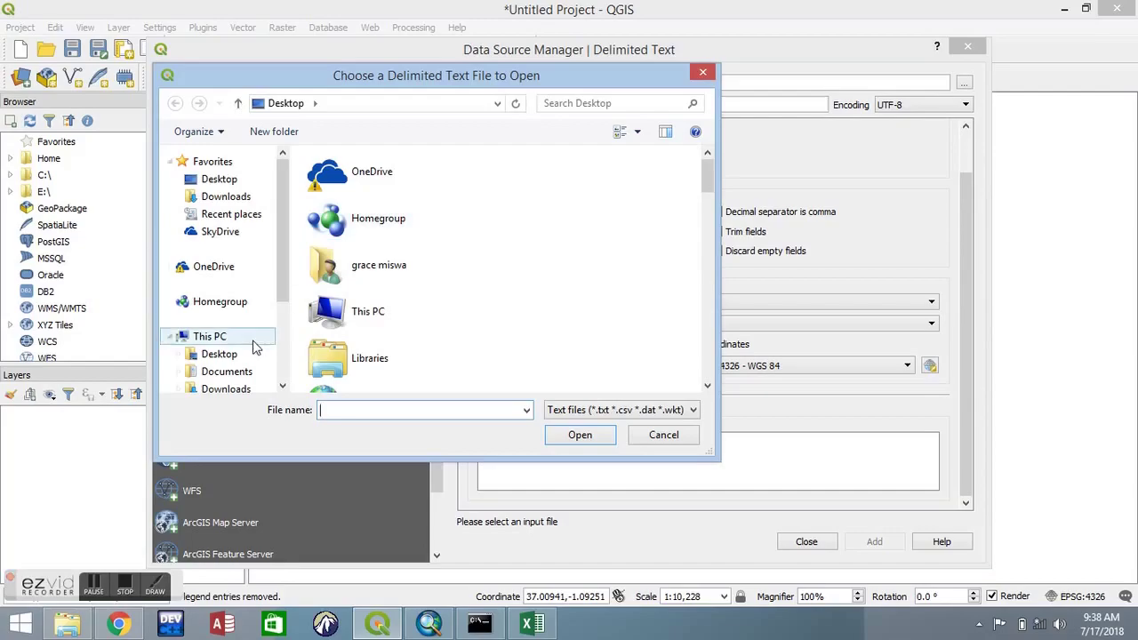
click(220, 354)
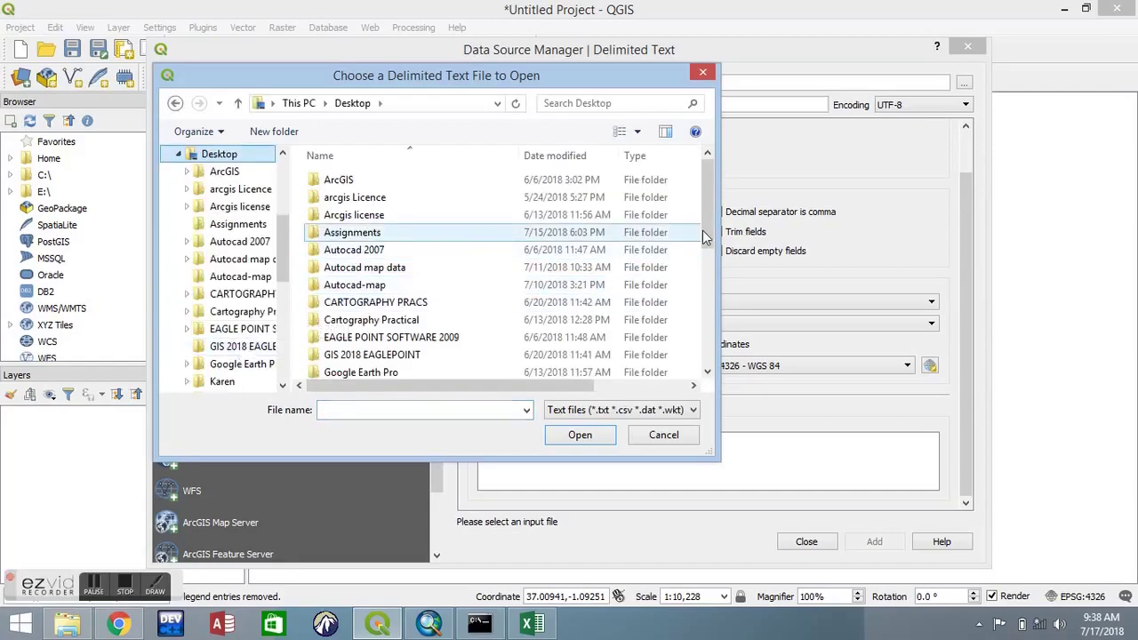
scroll(691, 236, down, 5)
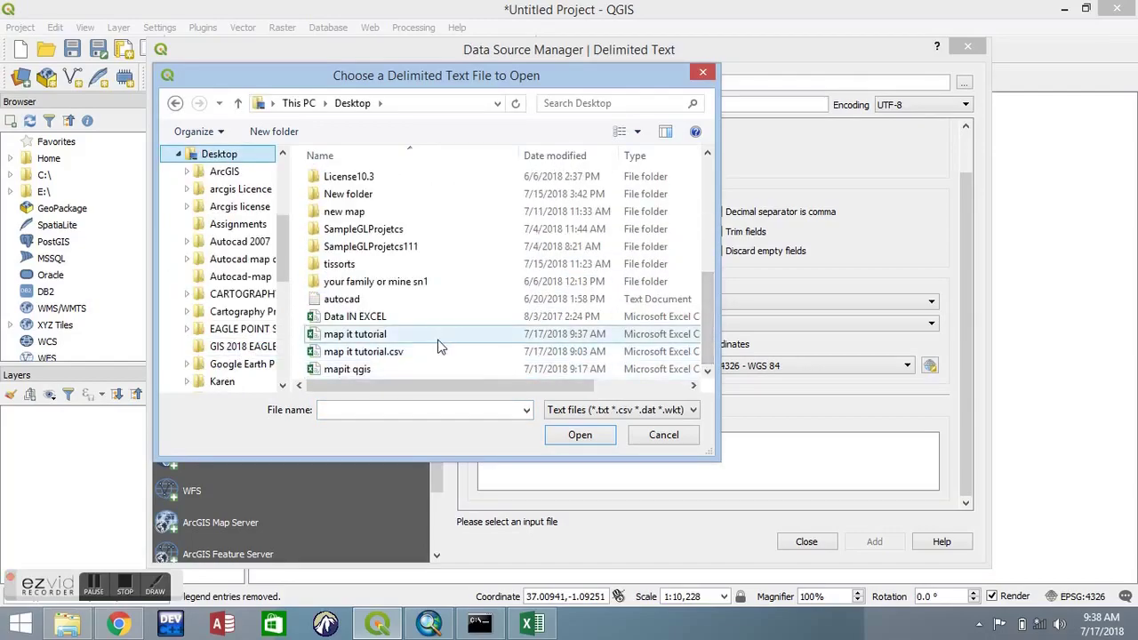
click(455, 342)
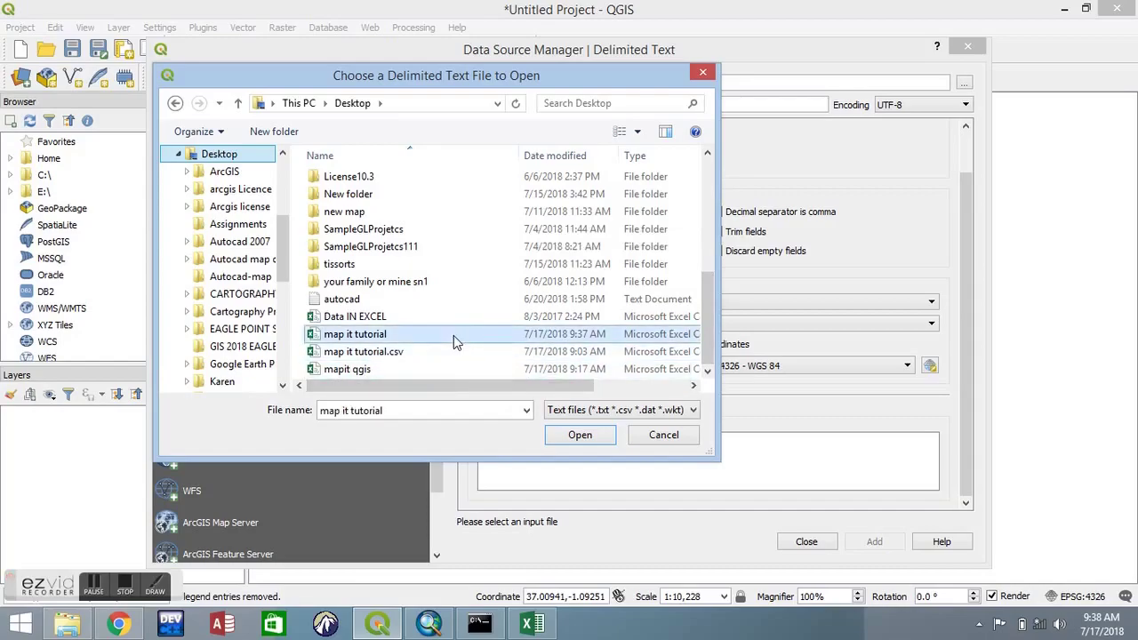
click(578, 437)
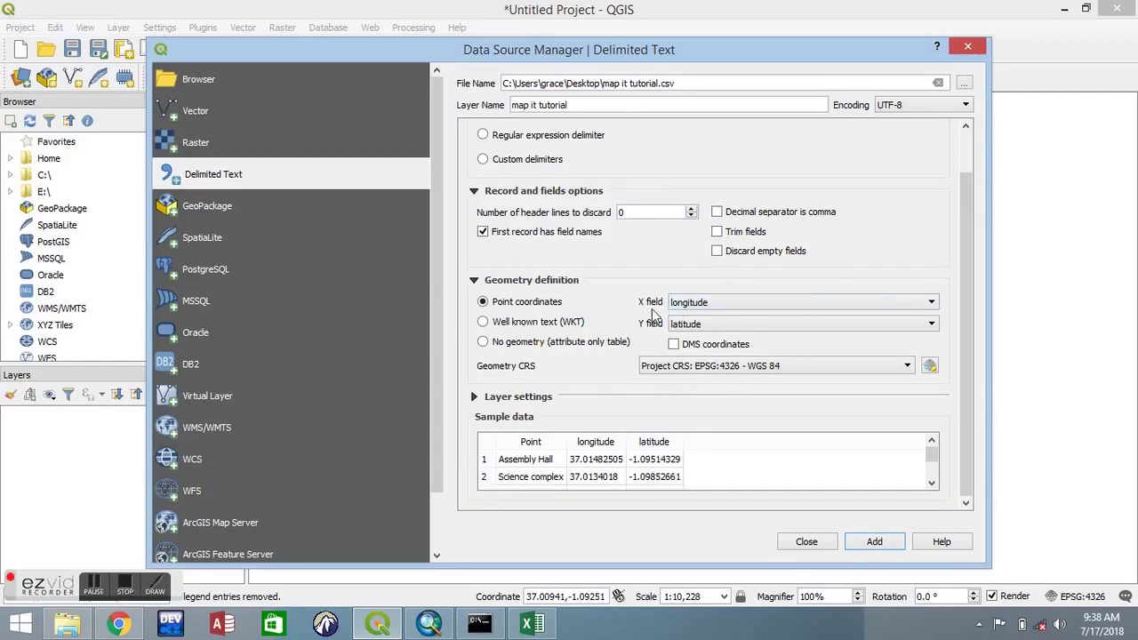
Add the layer with longitude as the X field and latitude as the Y field, and close the Data Source Manager.
click(794, 308)
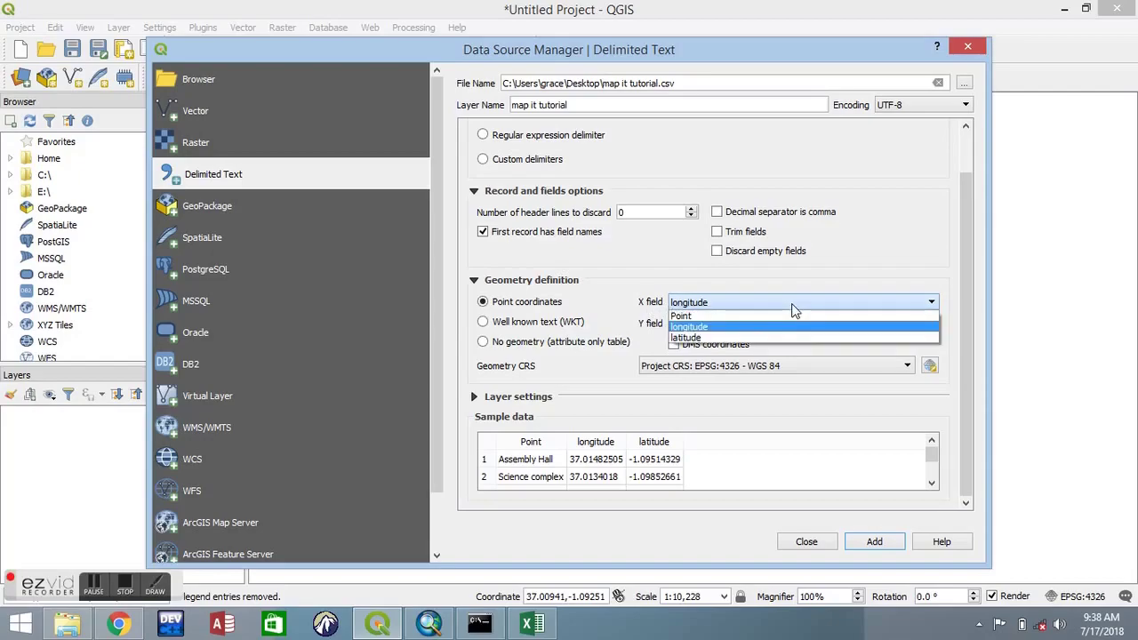
click(750, 326)
click(747, 327)
click(744, 360)
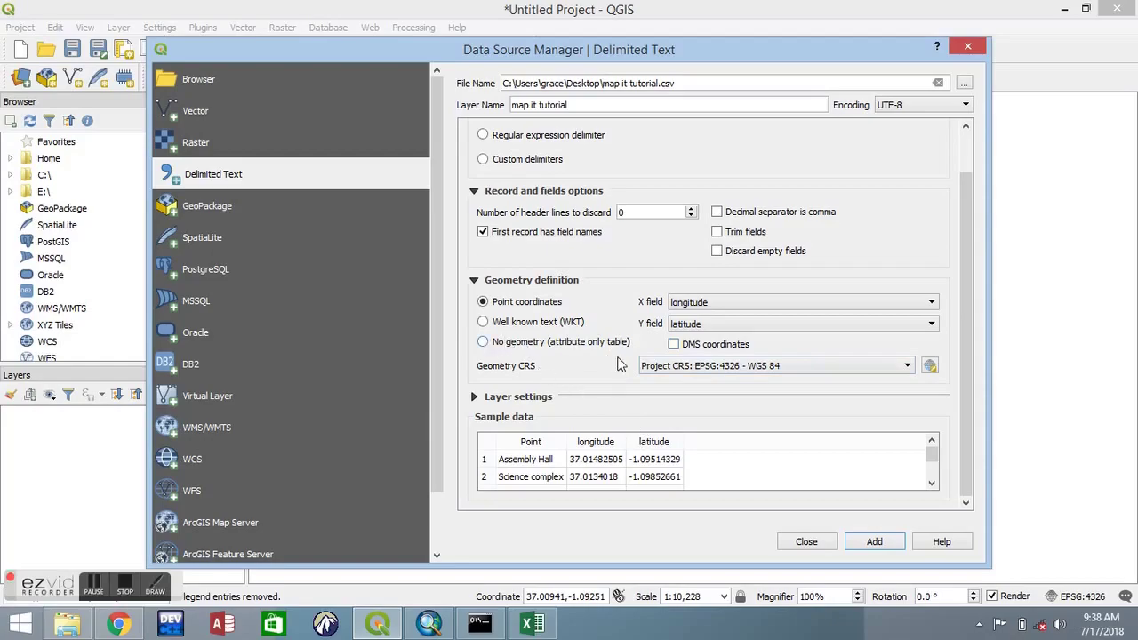
drag(962, 305, 943, 374)
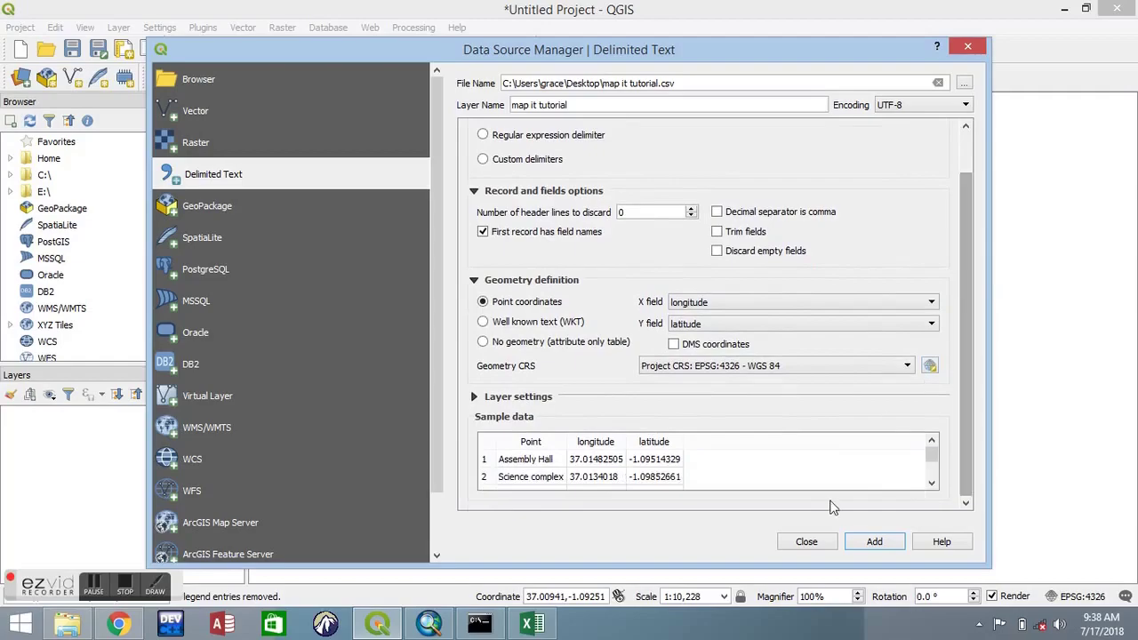
click(876, 543)
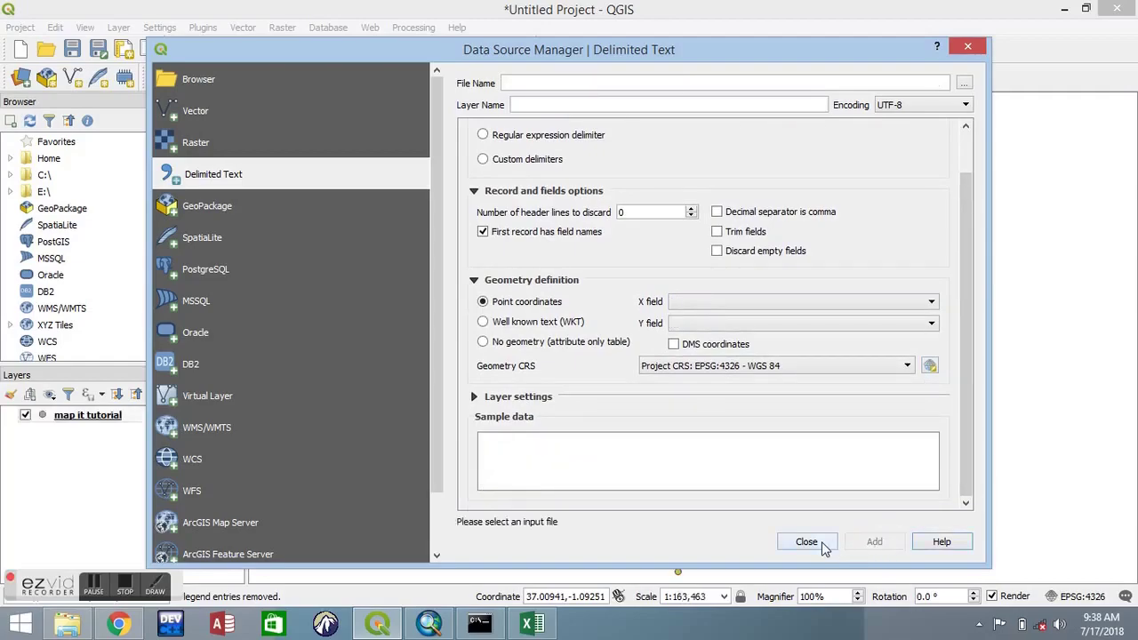
click(819, 541)
Zoom in on the cluster of plotted points and select the "map it tutorial" layer.
drag(727, 357, 828, 306)
drag(824, 308, 762, 417)
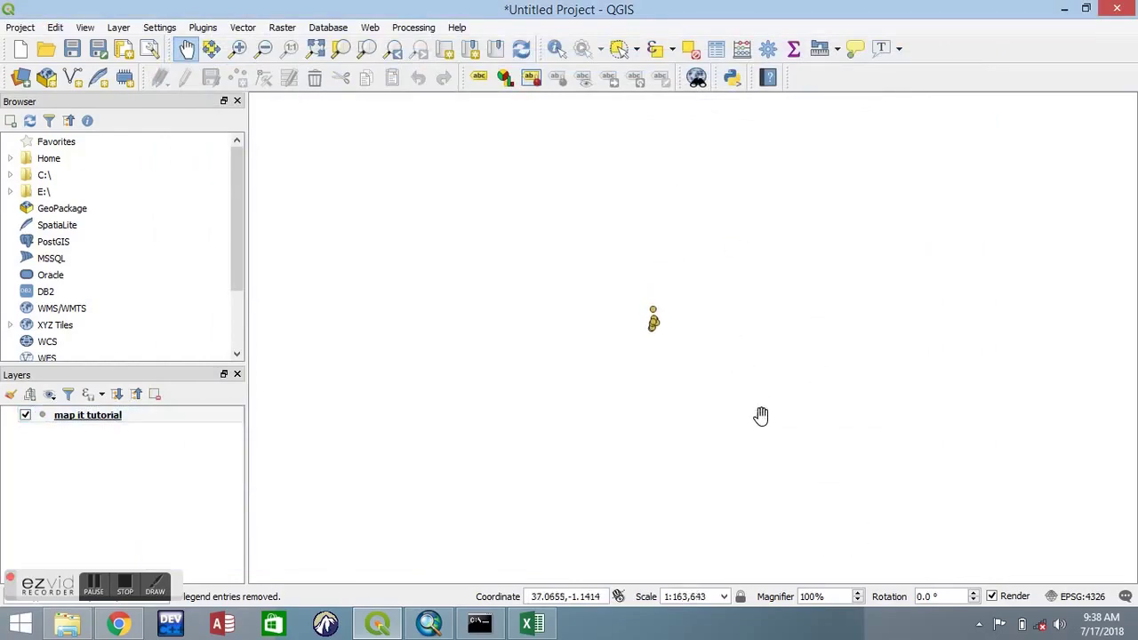
scroll(631, 318, up, 5)
drag(658, 328, 716, 352)
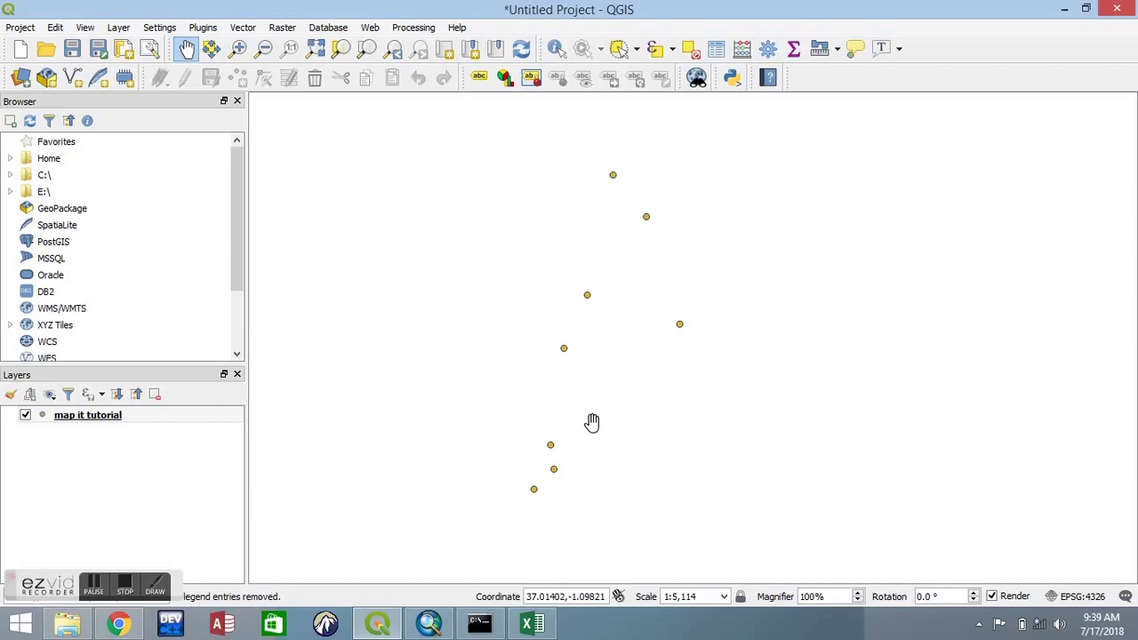
click(122, 418)
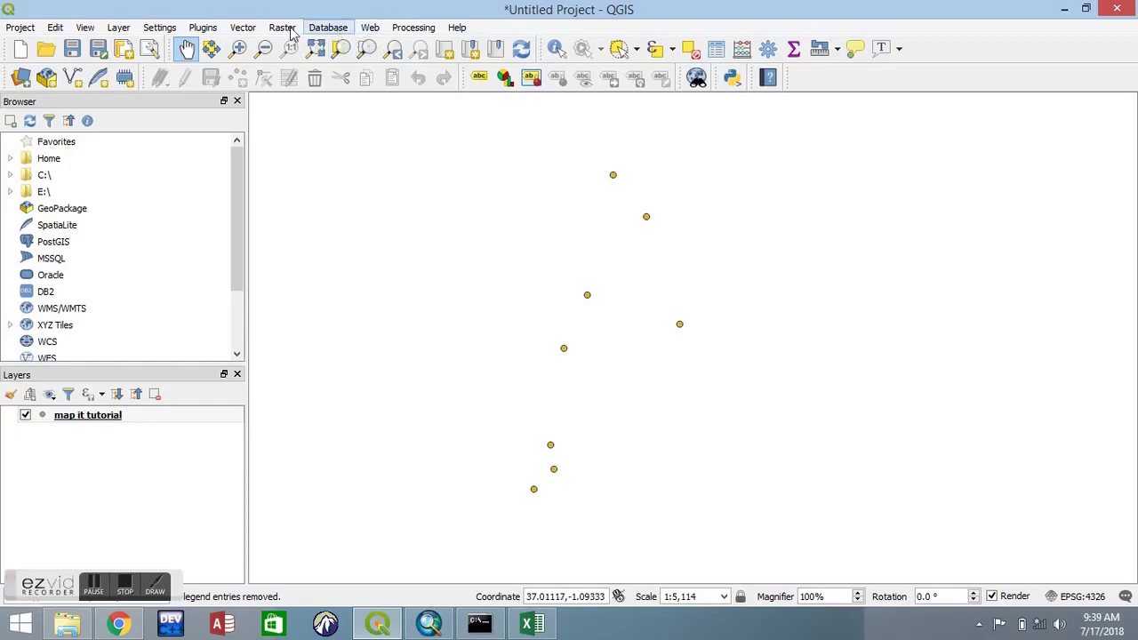
Add the boundary shapefile from the Downloads boundary folder as a vector layer, and close the Data Source Manager.
mouse_move(178, 83)
click(395, 89)
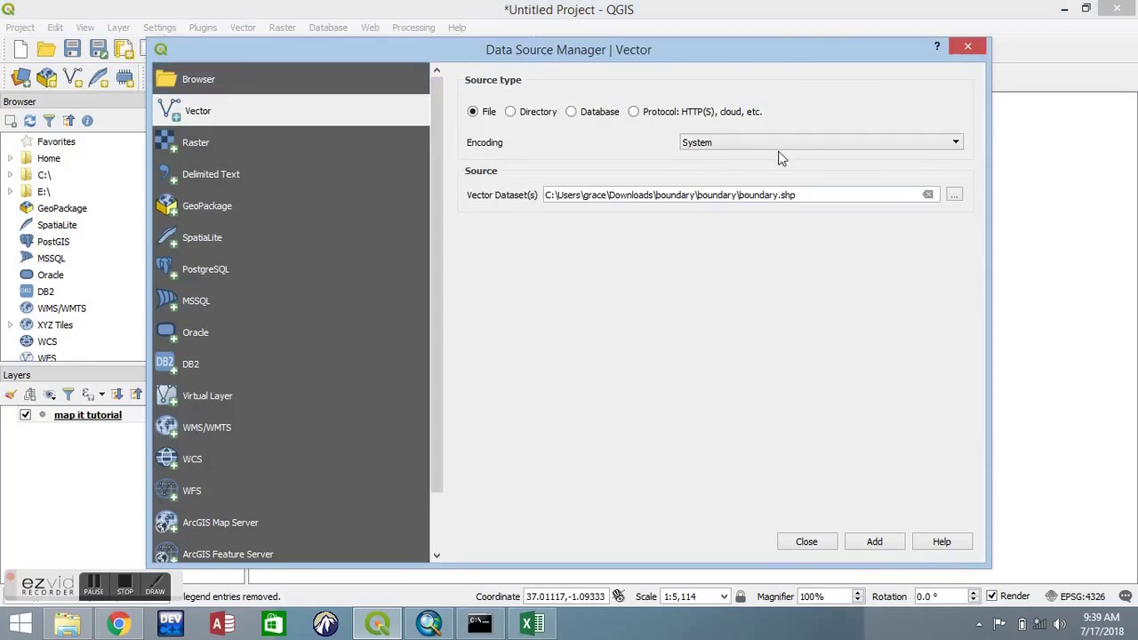
click(954, 196)
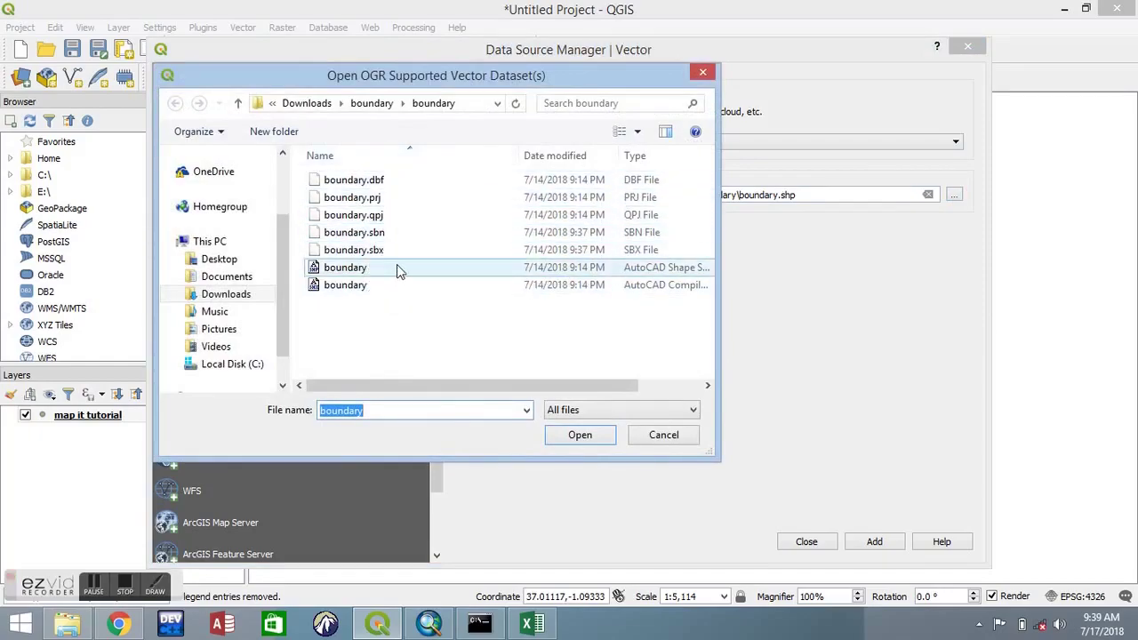
click(396, 267)
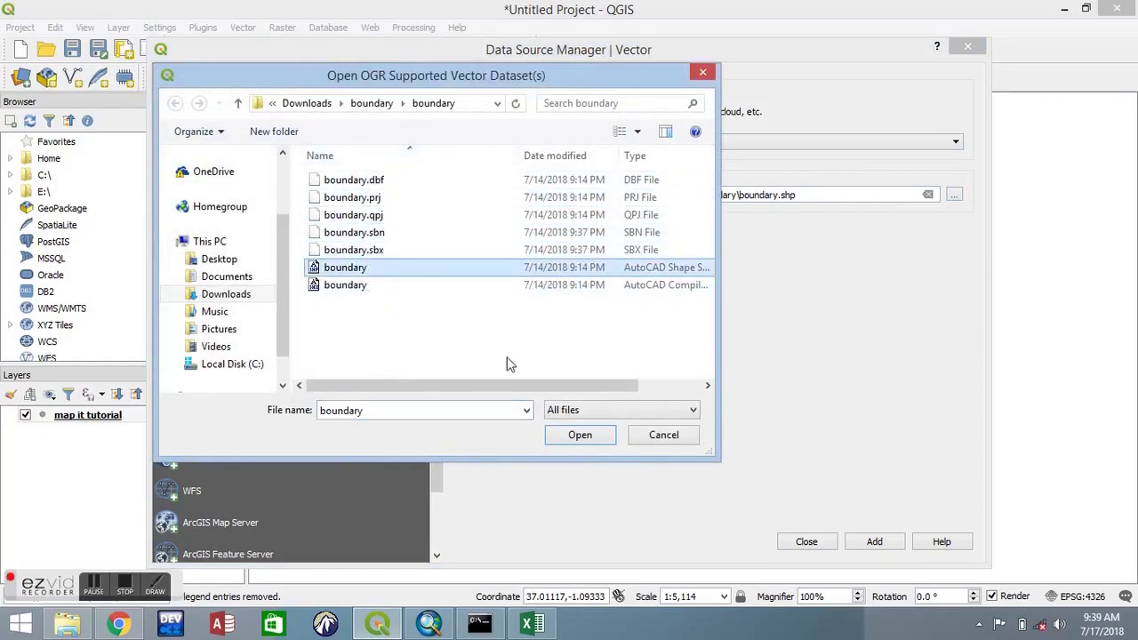
click(583, 436)
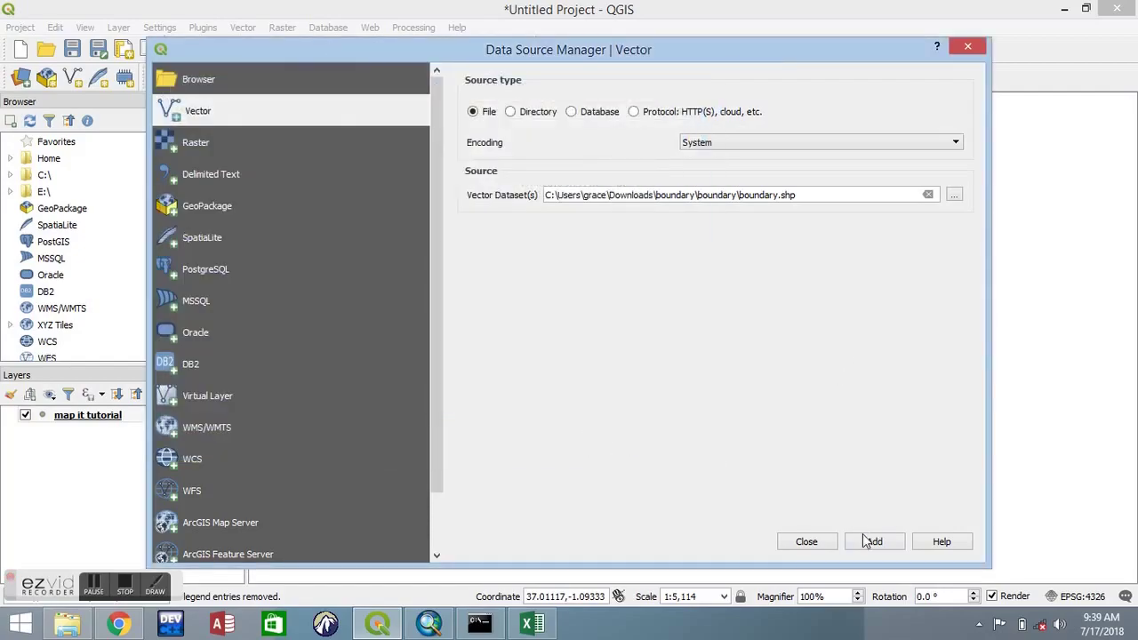
click(873, 542)
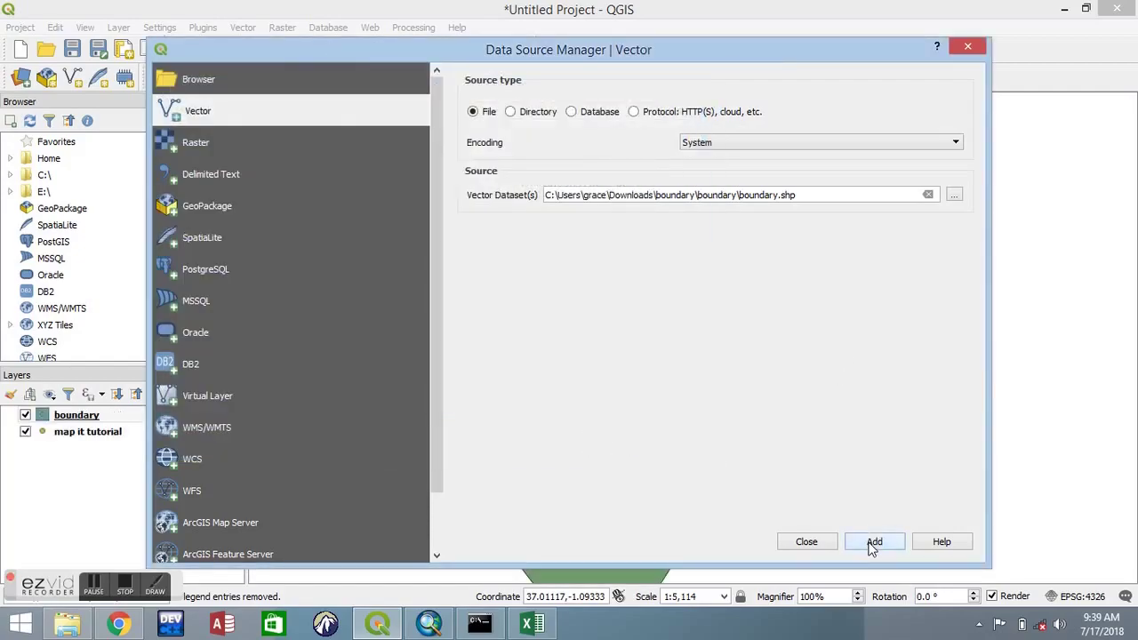
click(808, 541)
Move the "boundary" layer below the "map it tutorial" layer in the layer order.
scroll(821, 422, up, 1)
scroll(821, 422, down, 3)
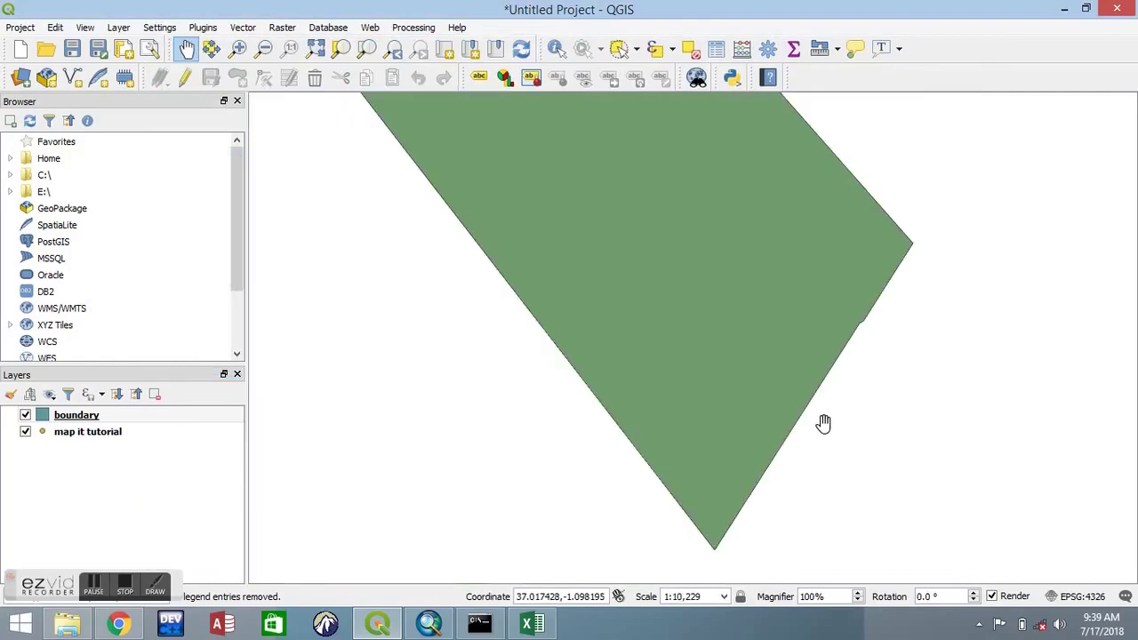
scroll(822, 422, up, 2)
scroll(821, 414, down, 2)
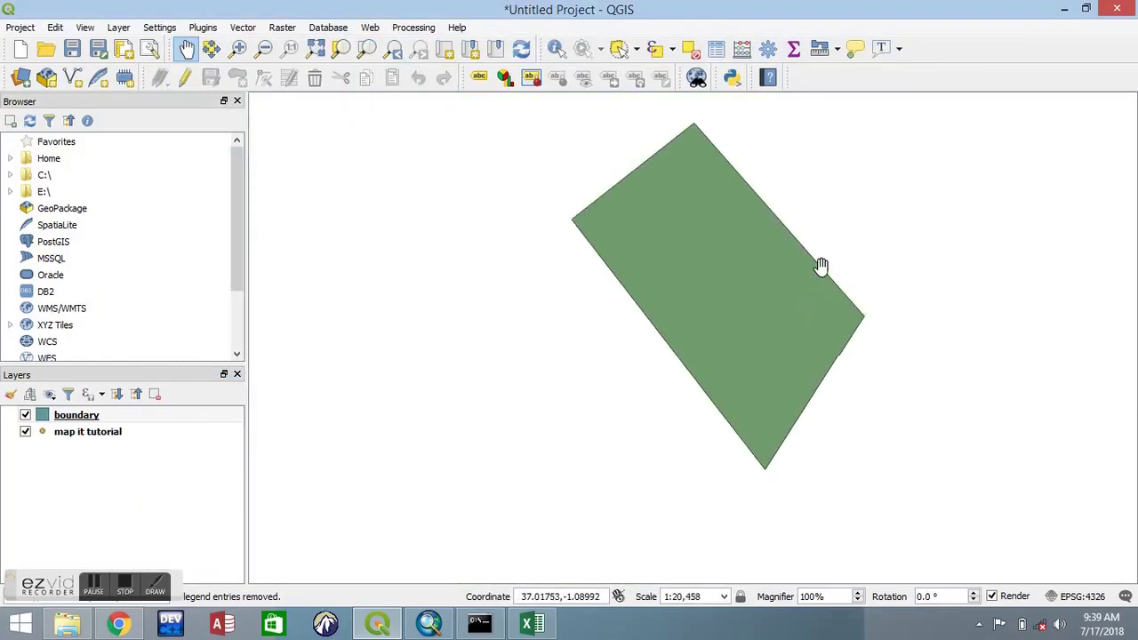
drag(796, 259, 771, 287)
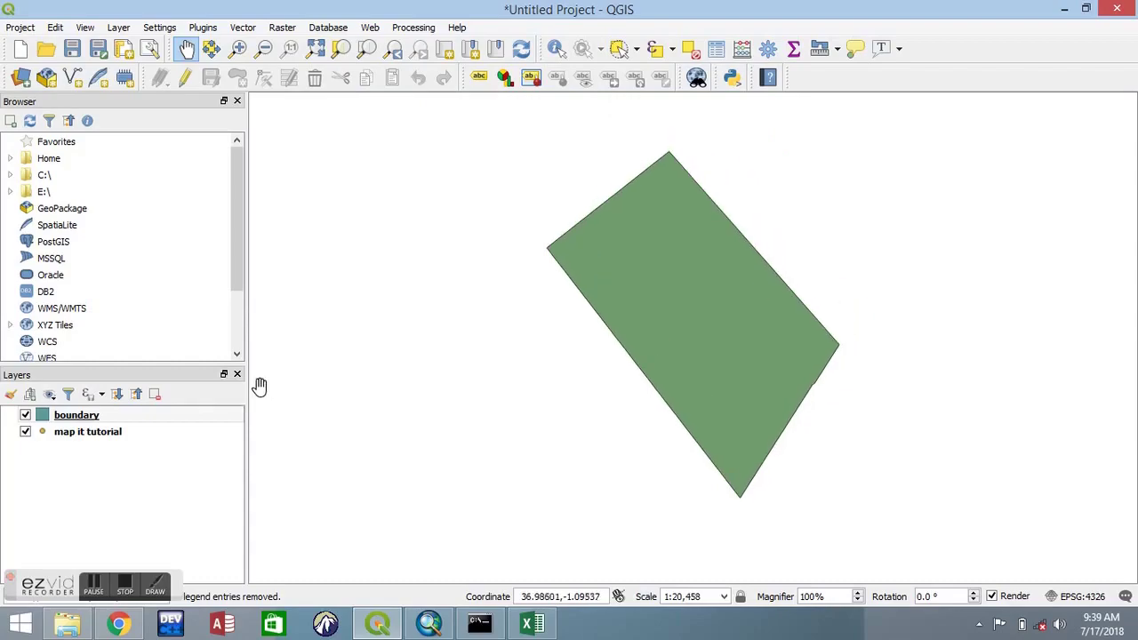
click(59, 418)
click(59, 424)
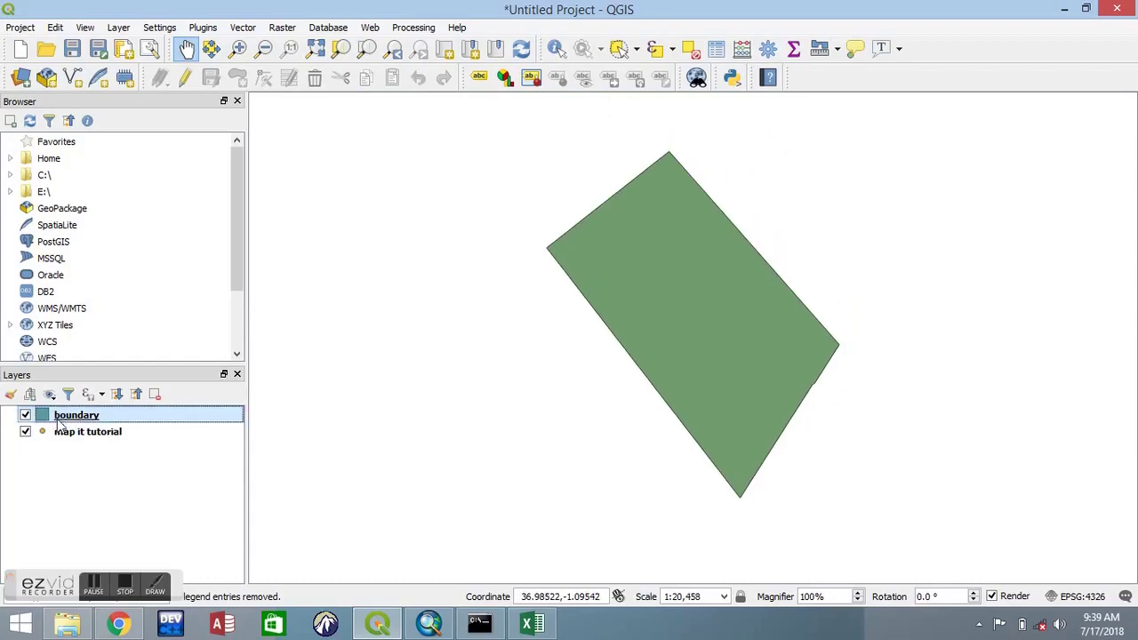
mouse_move(56, 421)
mouse_down()
mouse_move(26, 432)
mouse_move(60, 444)
mouse_up()
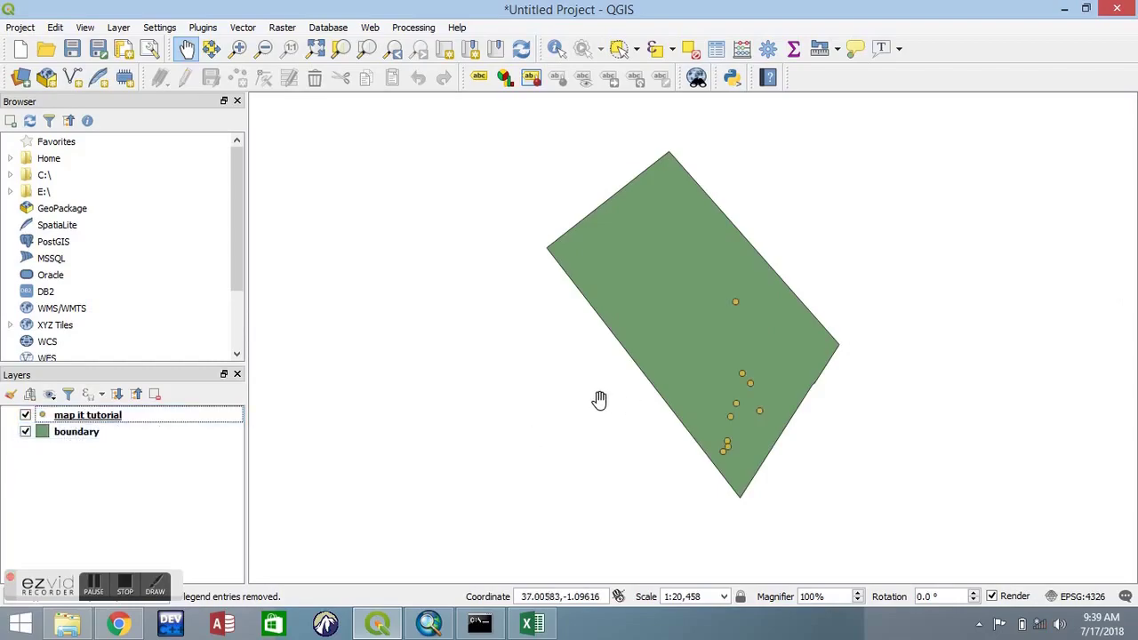
Check the project's coordinate reference system in the project properties and close them without changes.
scroll(766, 384, up, 1)
scroll(766, 384, down, 1)
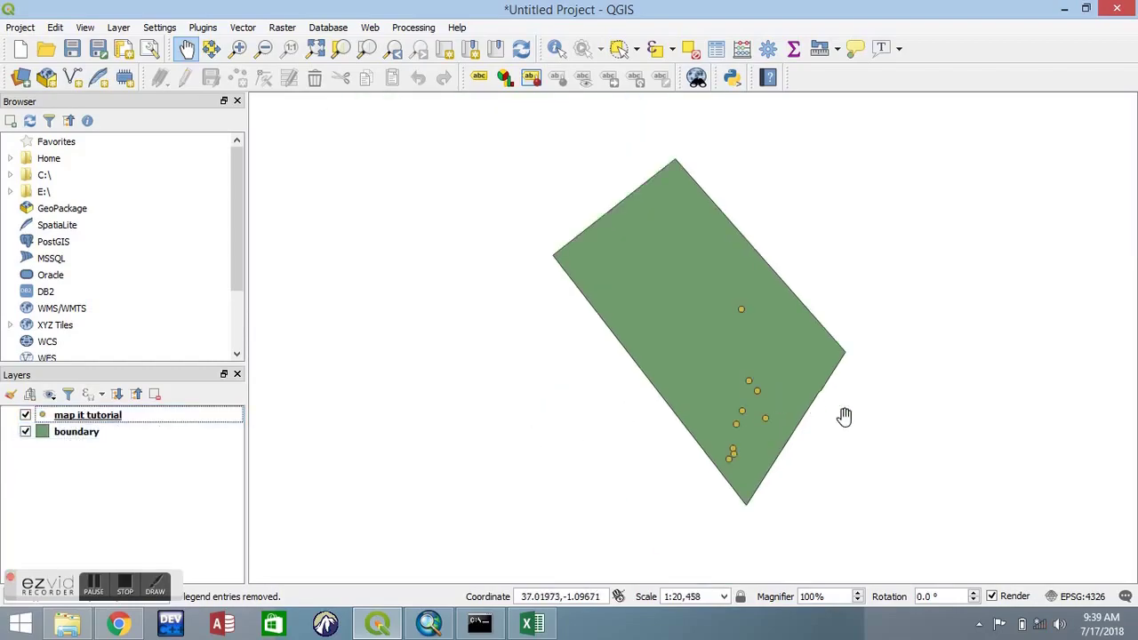
drag(836, 429, 729, 414)
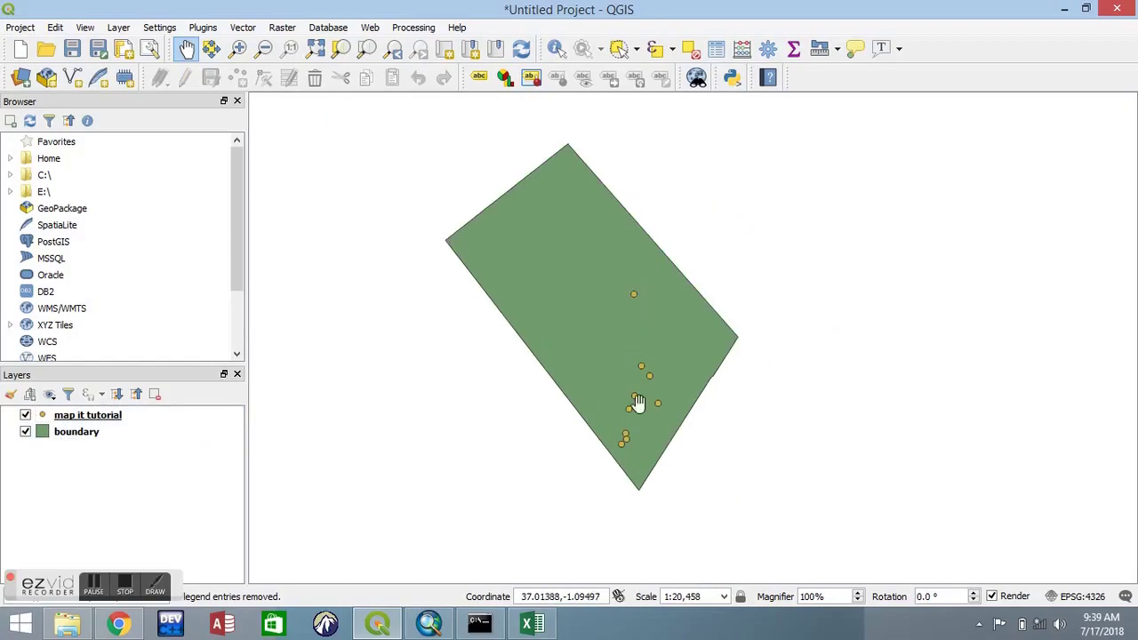
click(1092, 602)
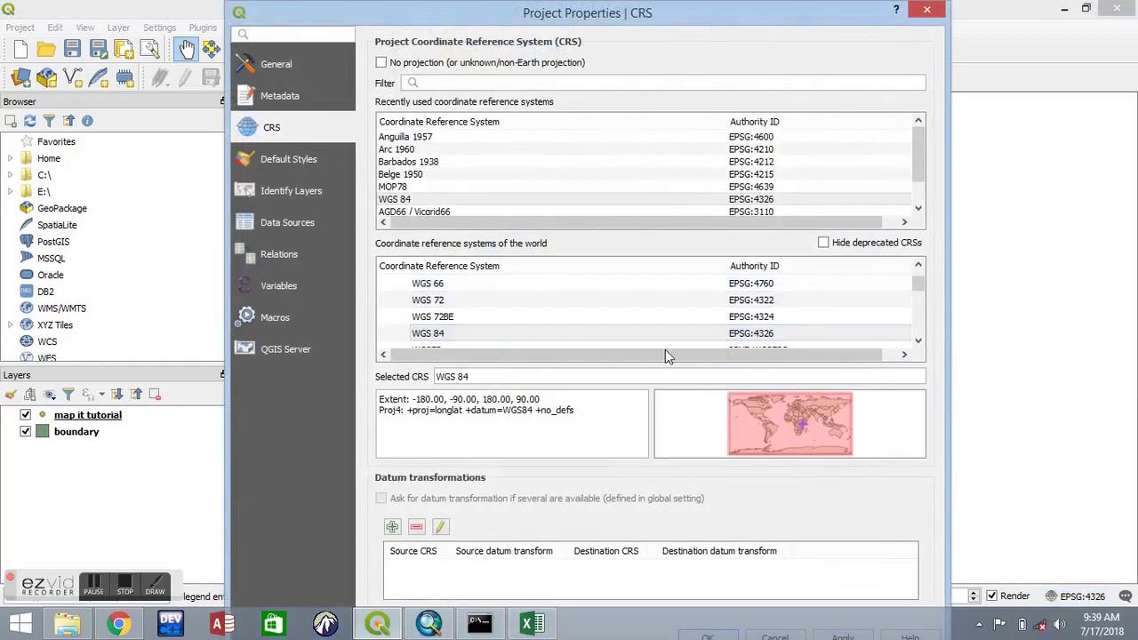
click(928, 13)
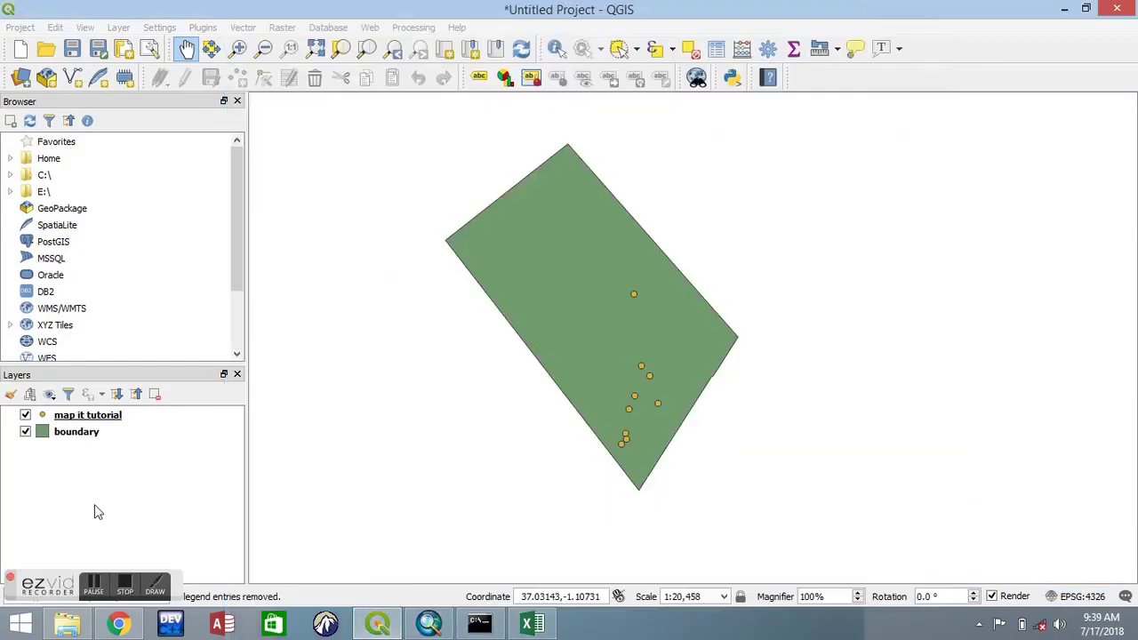
Start exporting the features of the "map it tutorial" layer with ESRI Shapefile as the format.
click(125, 420)
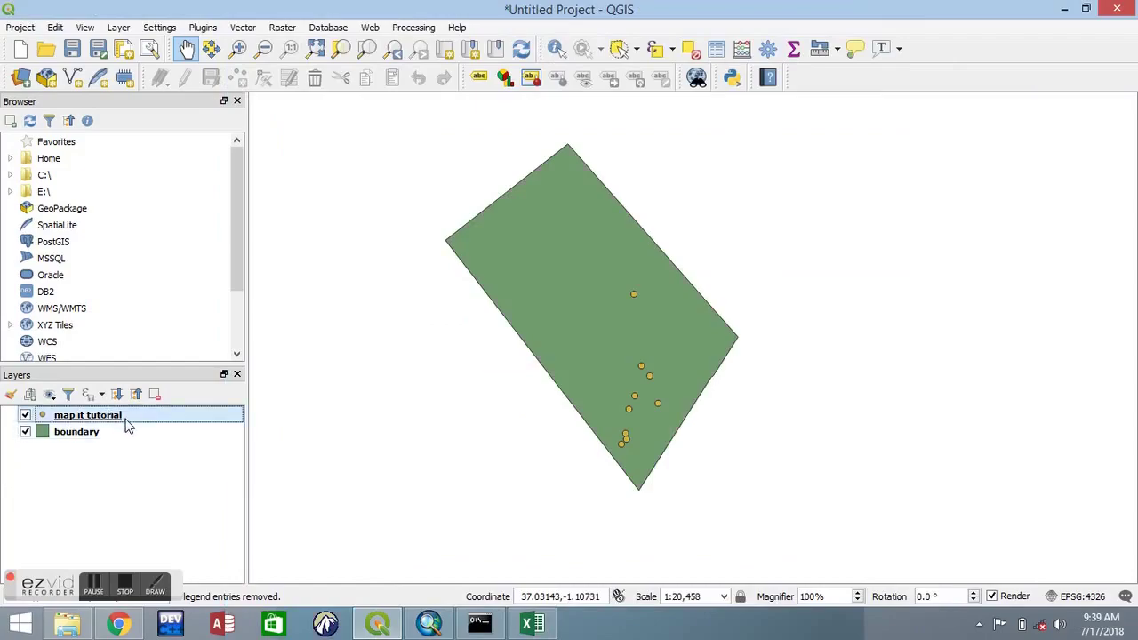
right_click(132, 425)
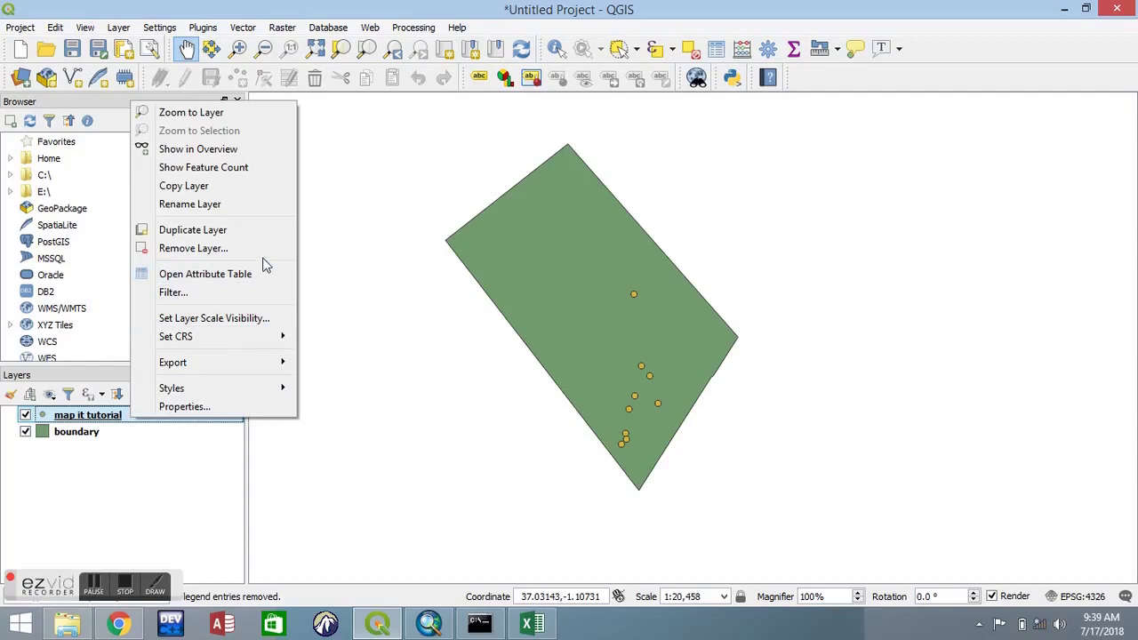
mouse_move(264, 362)
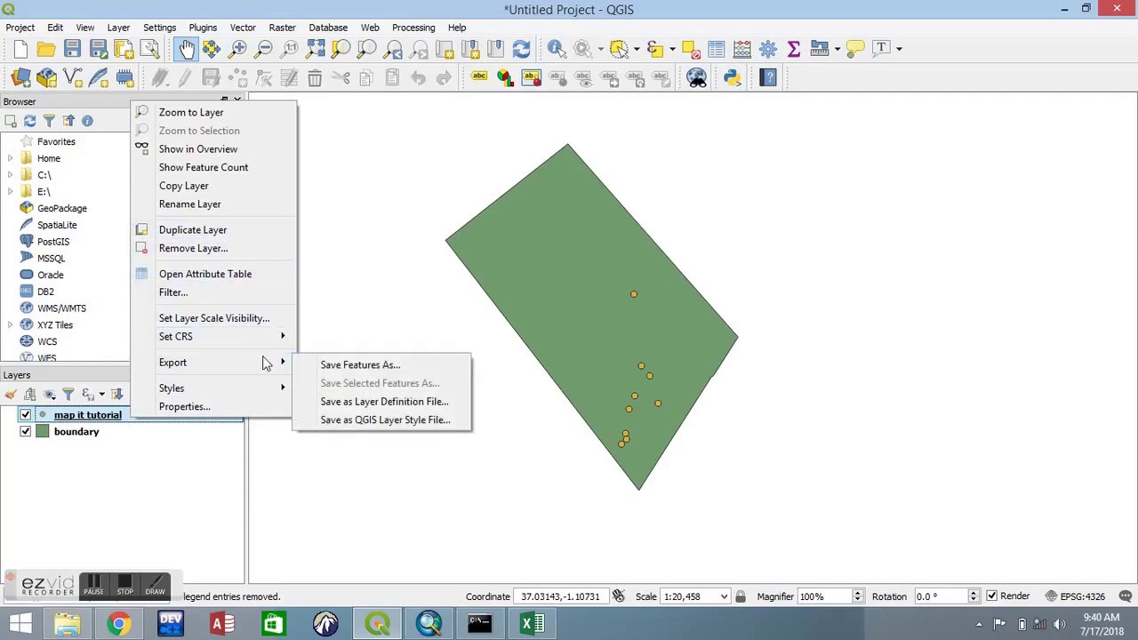
click(341, 368)
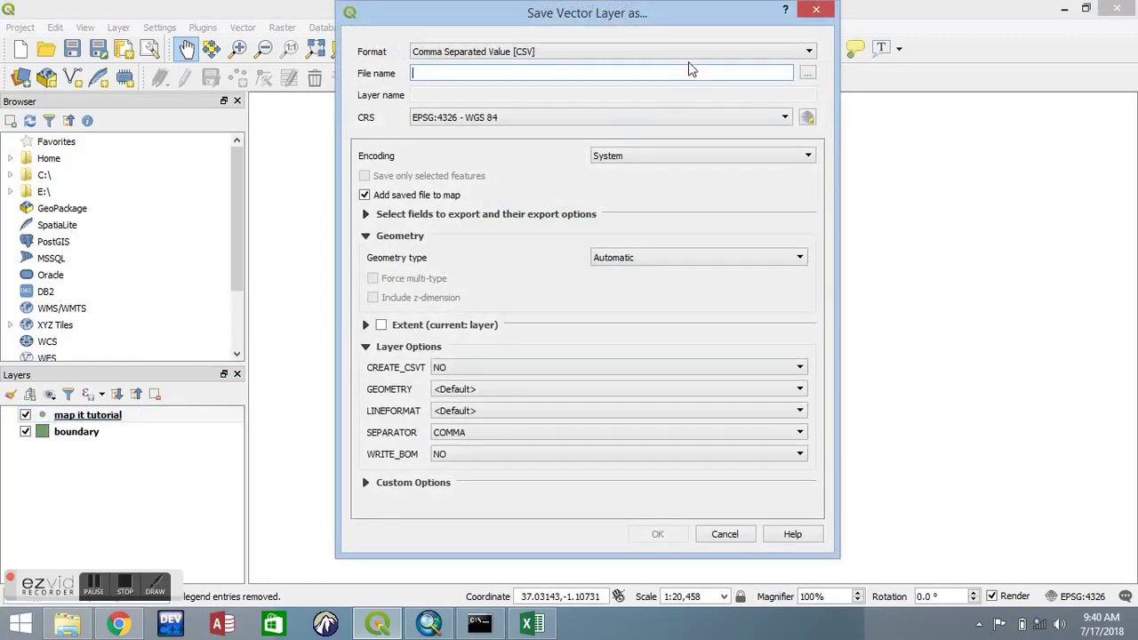
click(689, 53)
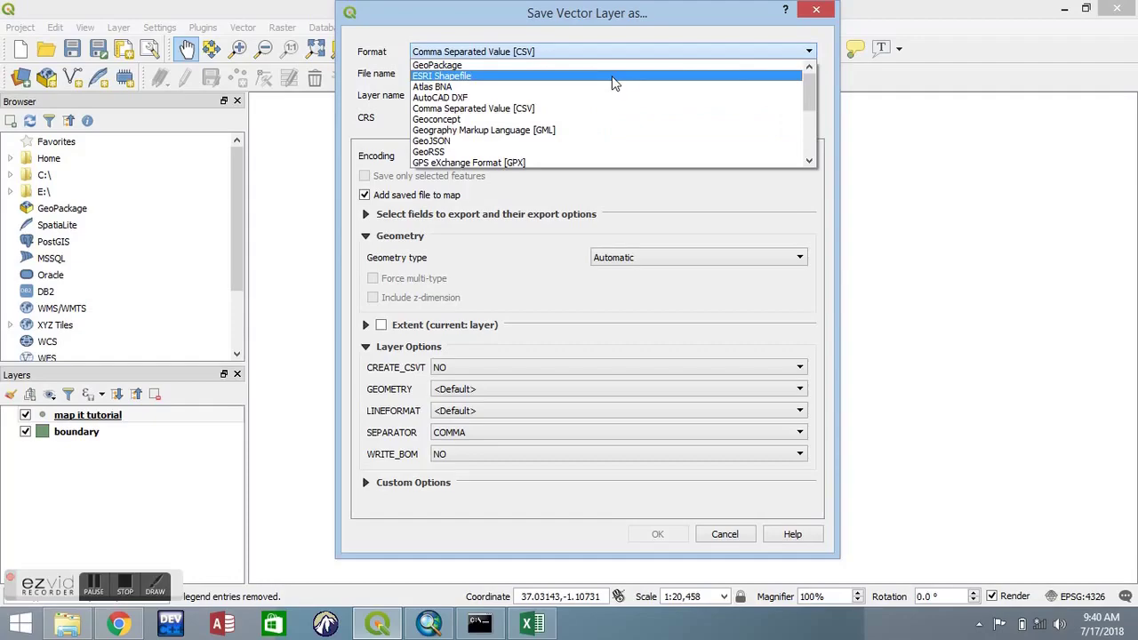
click(612, 77)
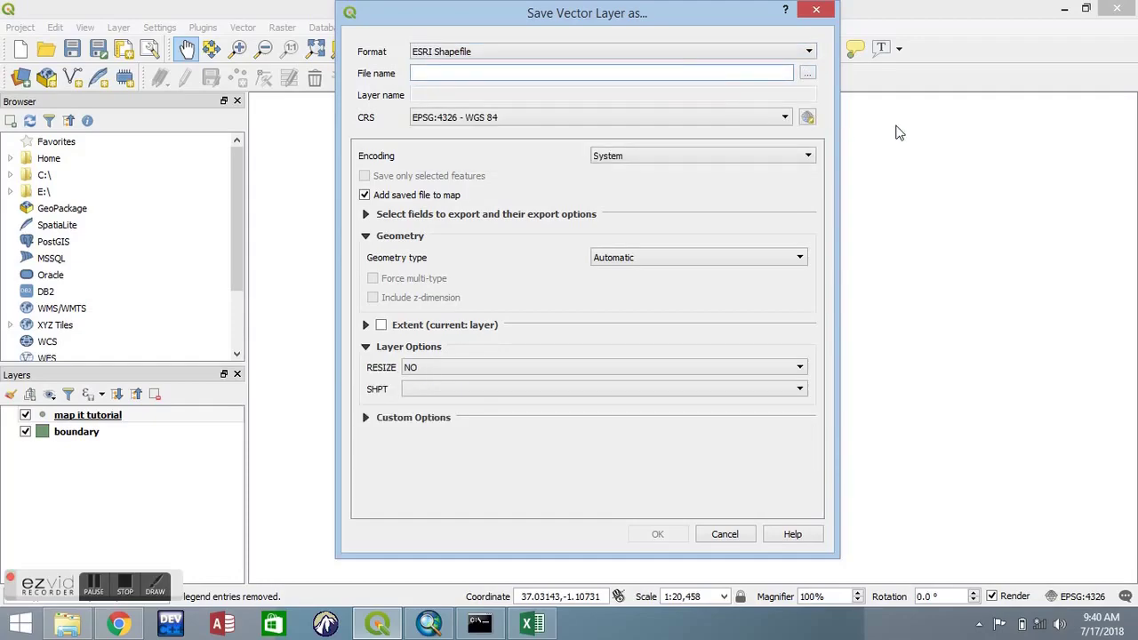
text(ma)
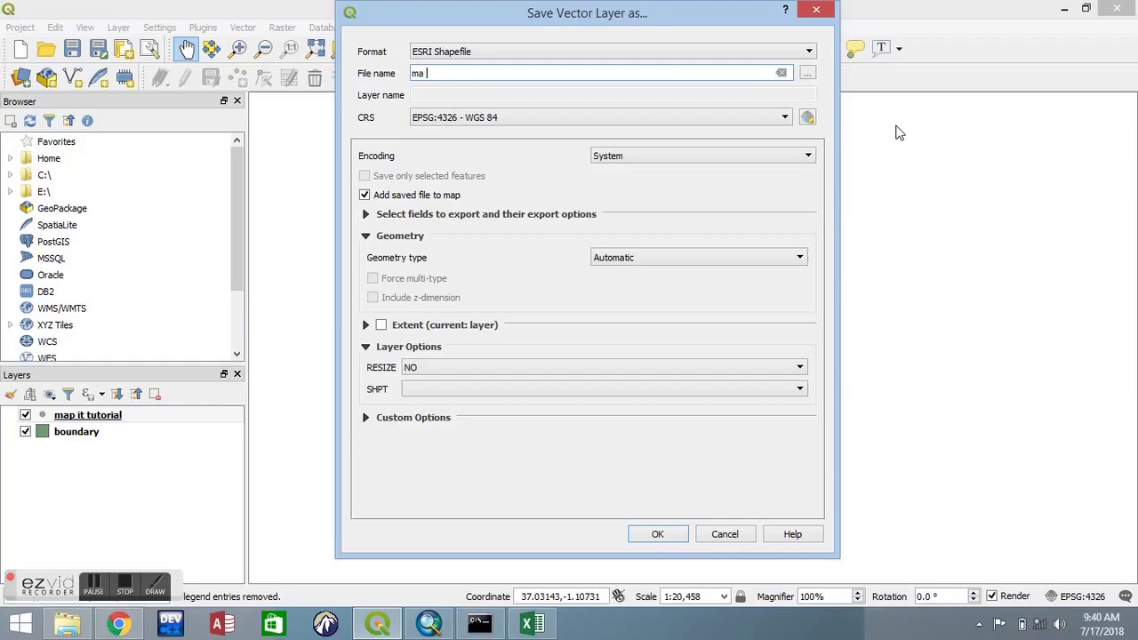
key(BackSpace)
key(BackSpace)
Browse to the Desktop as the save location and create a folder named "map it shape files" there.
click(809, 75)
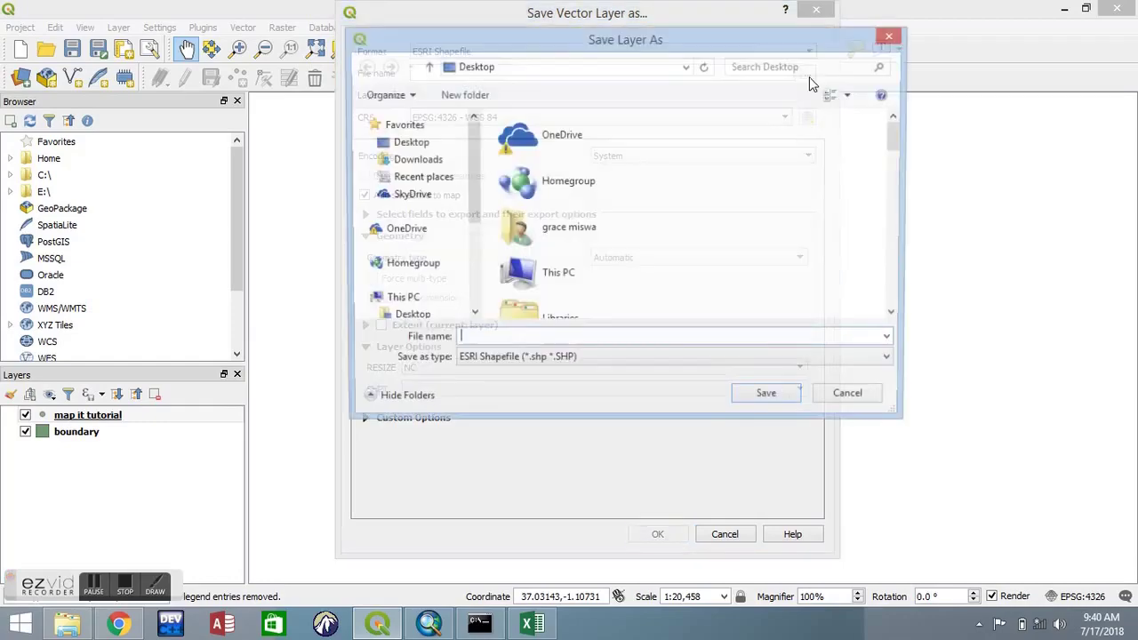
click(423, 318)
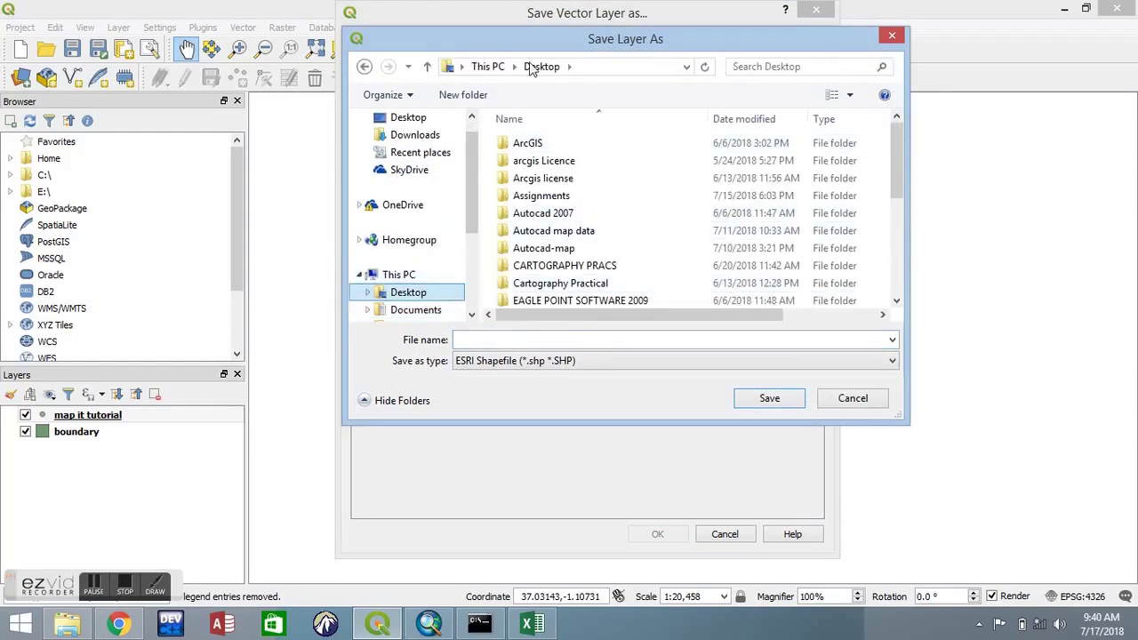
click(461, 94)
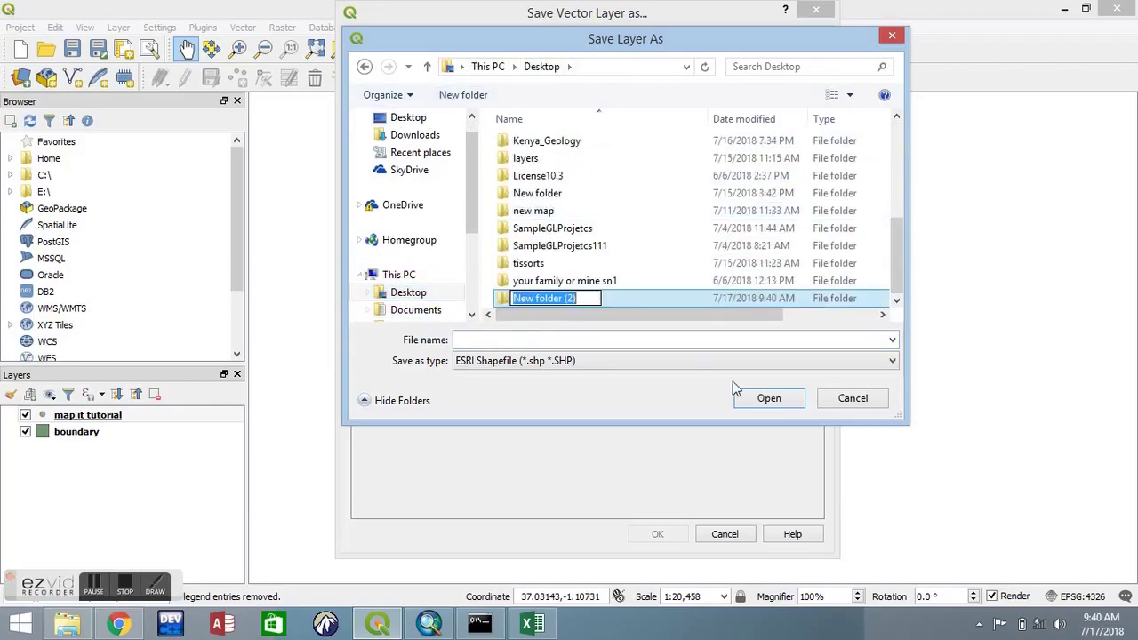
text(map)
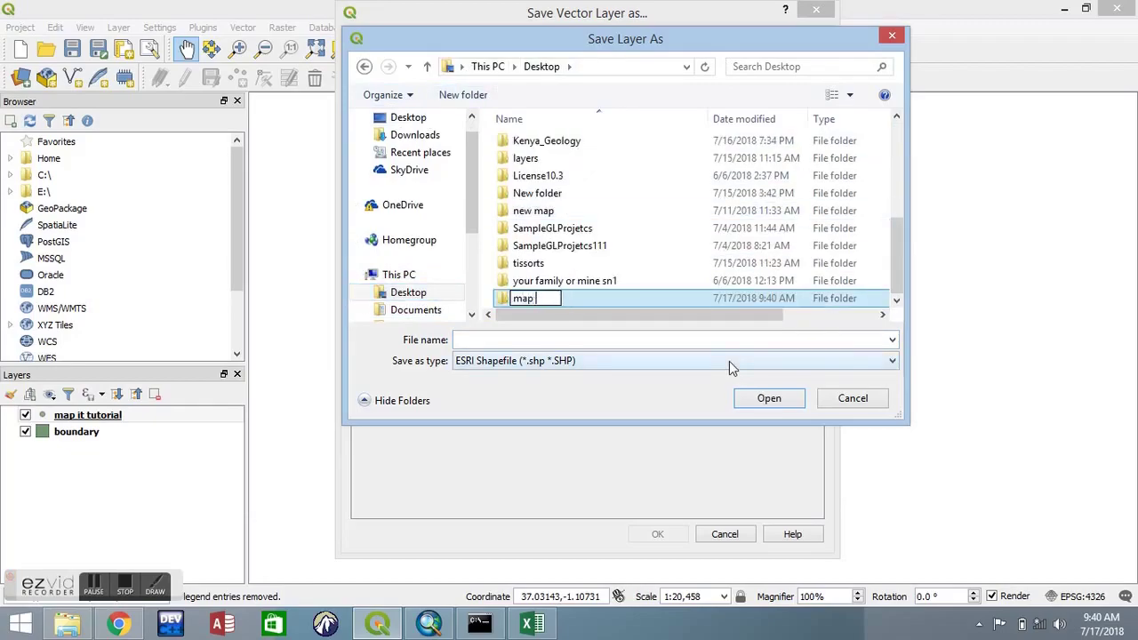
text( it sha)
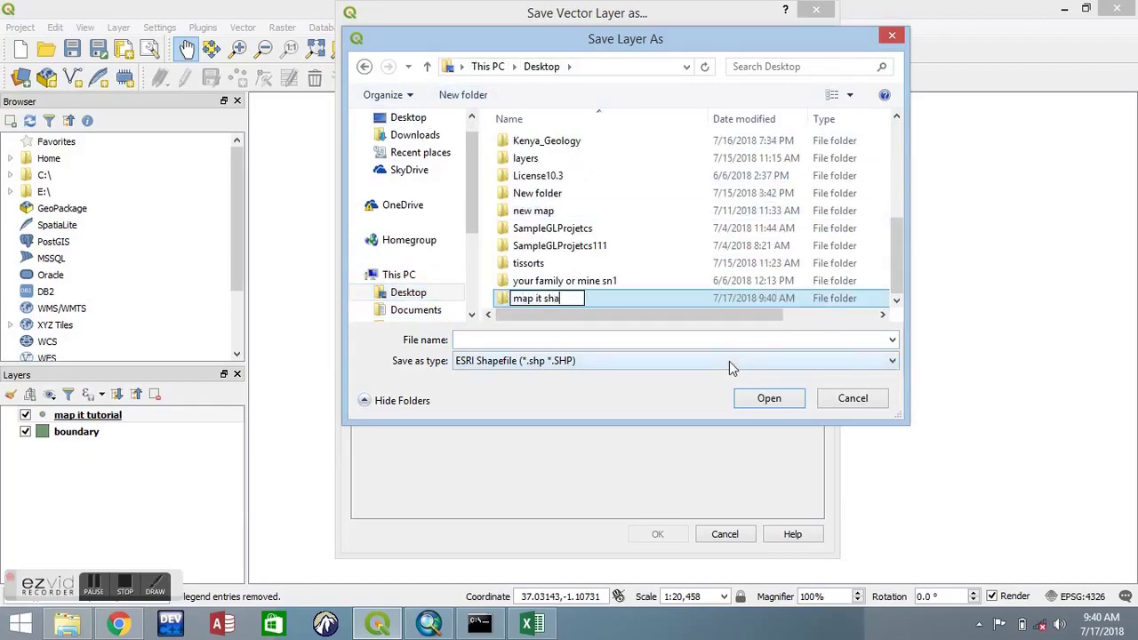
text(pe files)
key(Return)
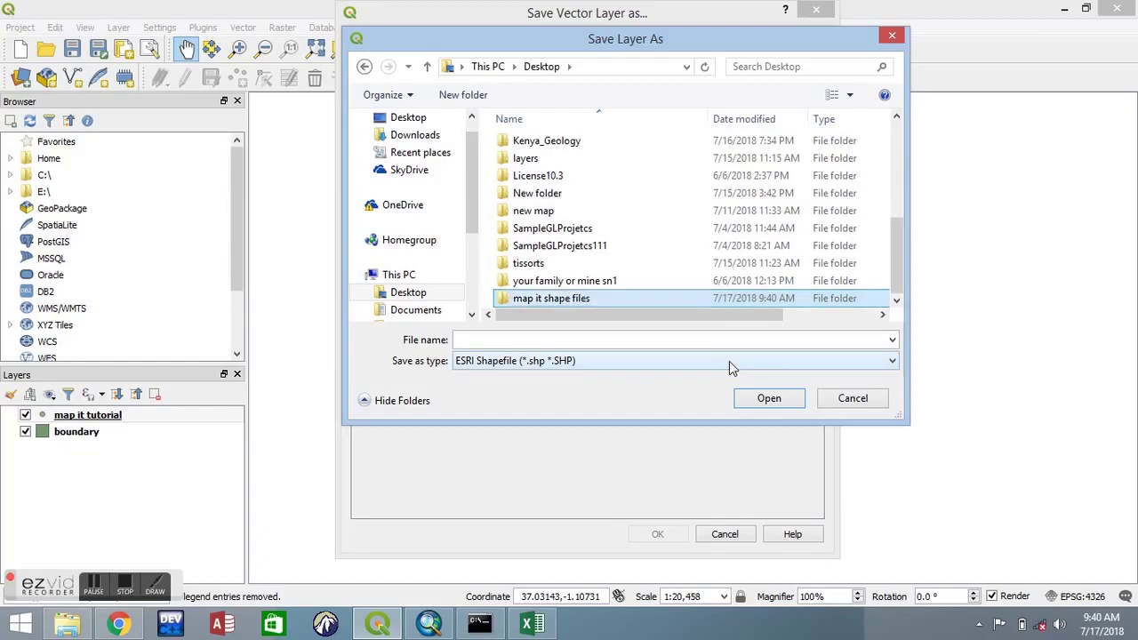
Name the shapefile "map it" inside the "map it shape files" folder and export it with CRS EPSG:4326 - WGS 84.
double_click(678, 298)
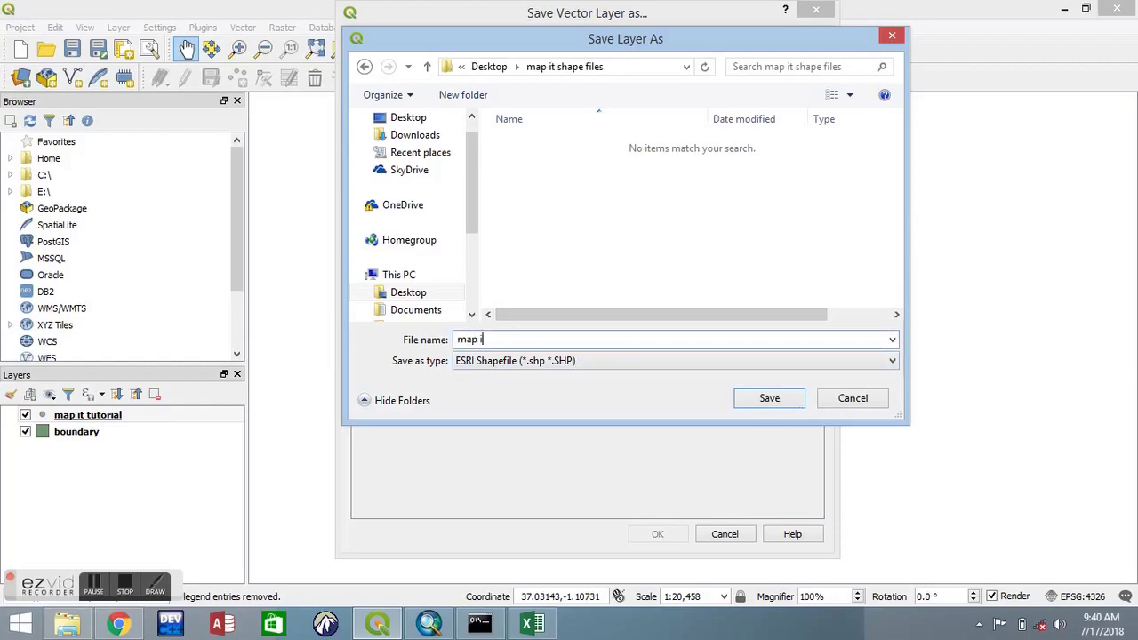
click(782, 401)
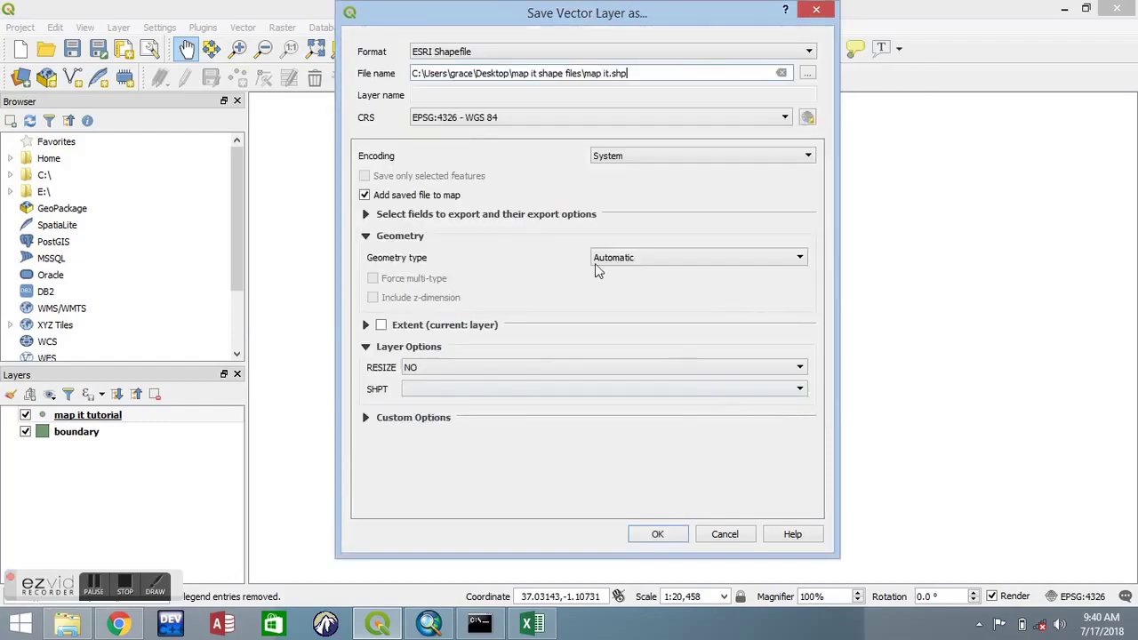
click(747, 119)
click(747, 120)
click(747, 119)
click(746, 119)
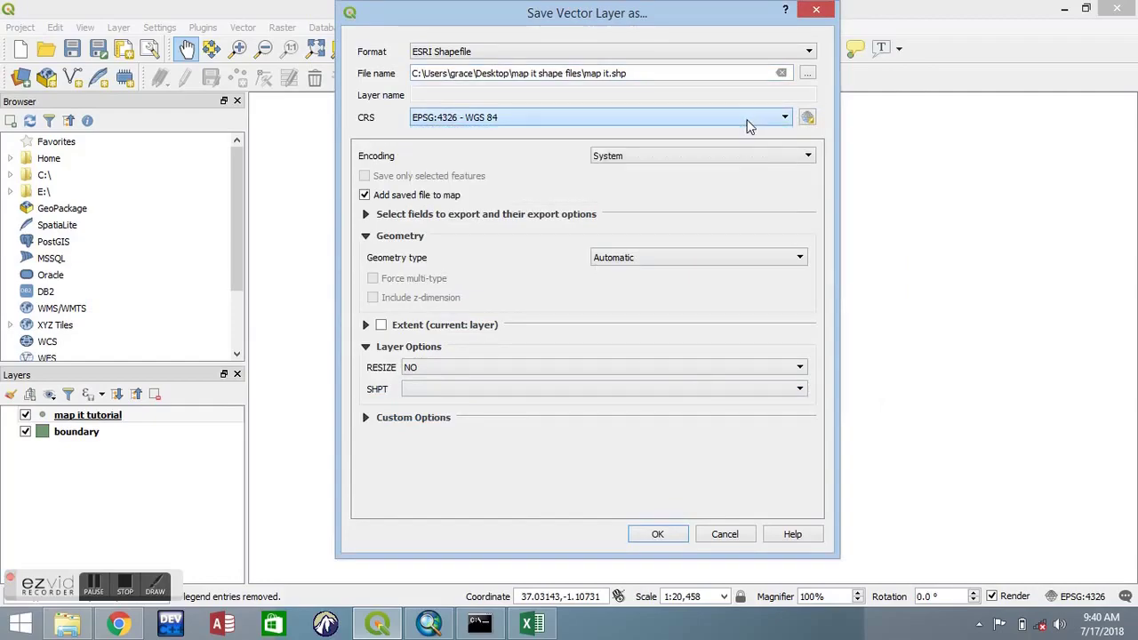
click(741, 124)
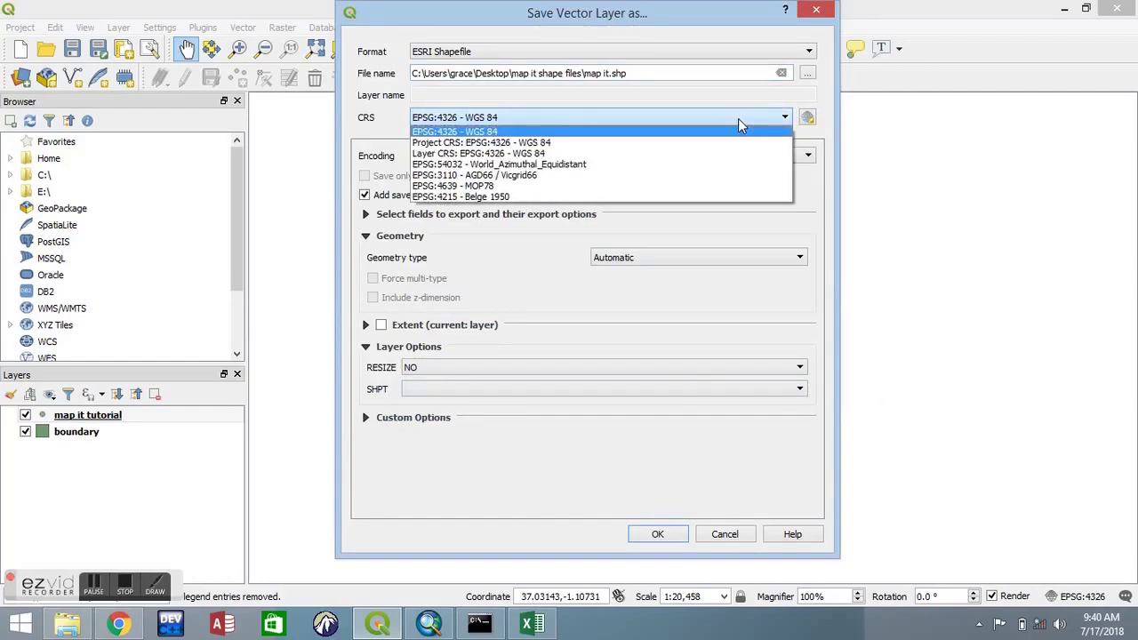
click(741, 124)
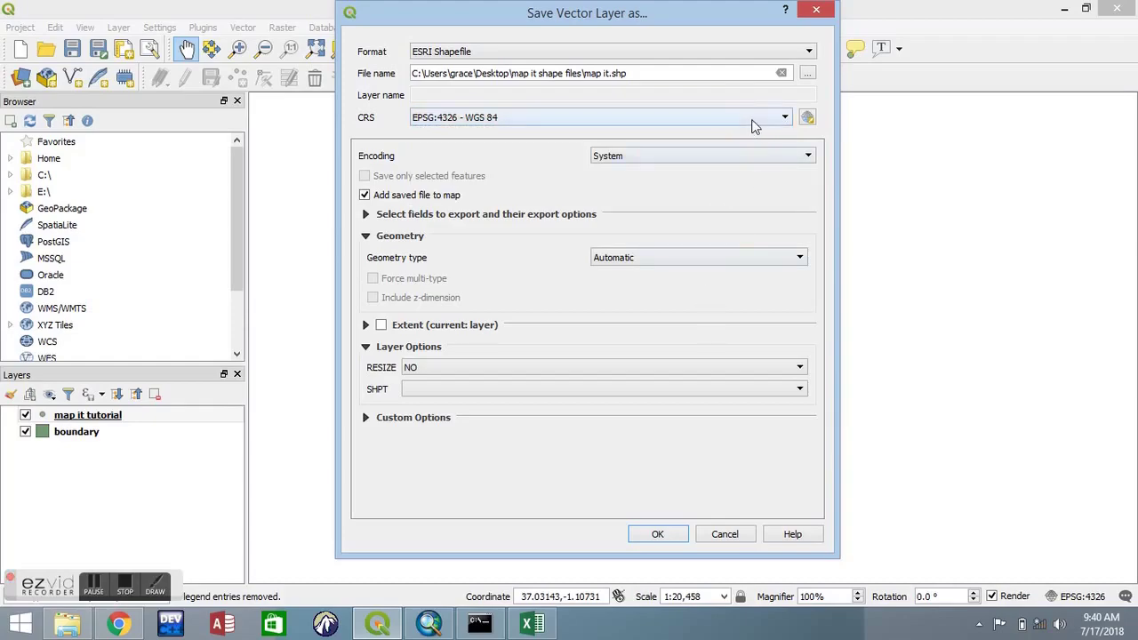
click(658, 534)
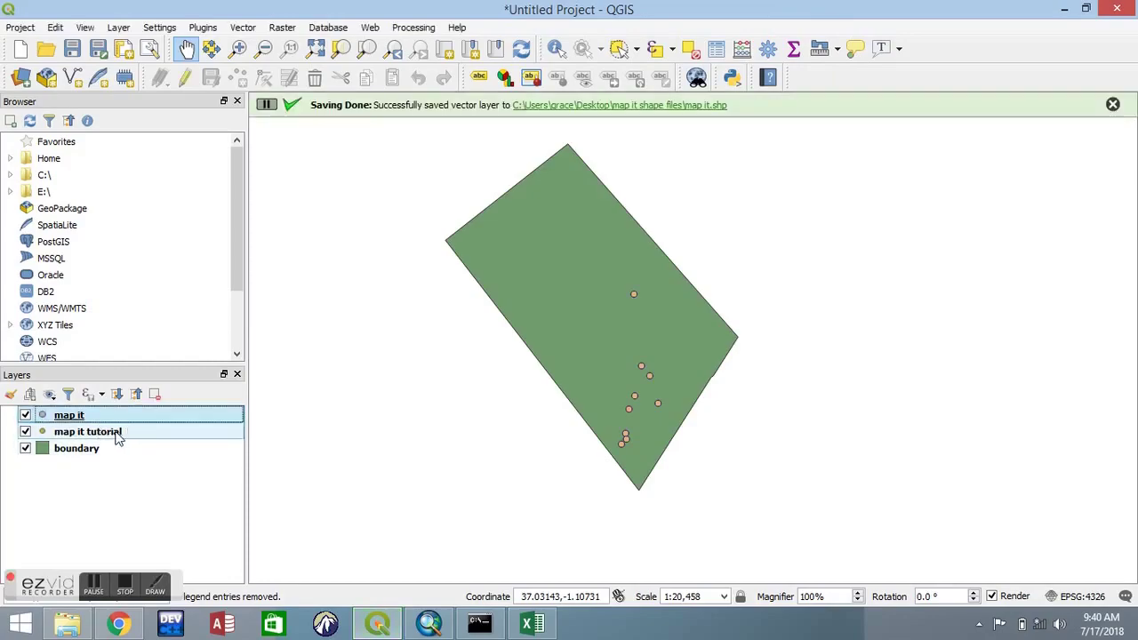
Hide the "map it tutorial" and "boundary" layers, and switch to ArcMap.
click(25, 432)
click(25, 448)
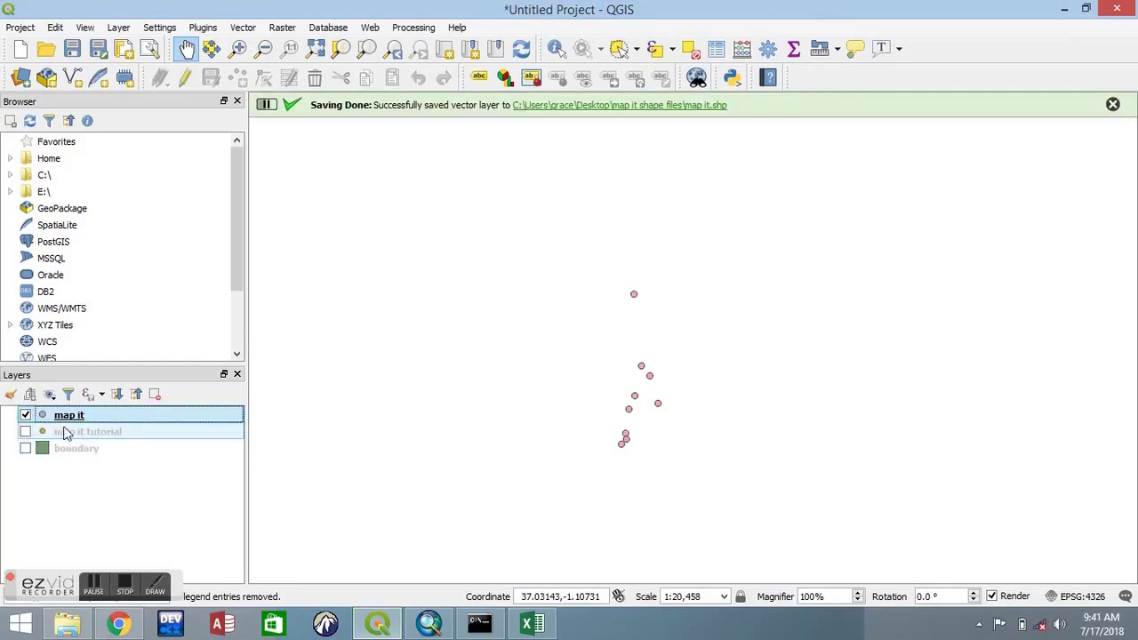
click(429, 623)
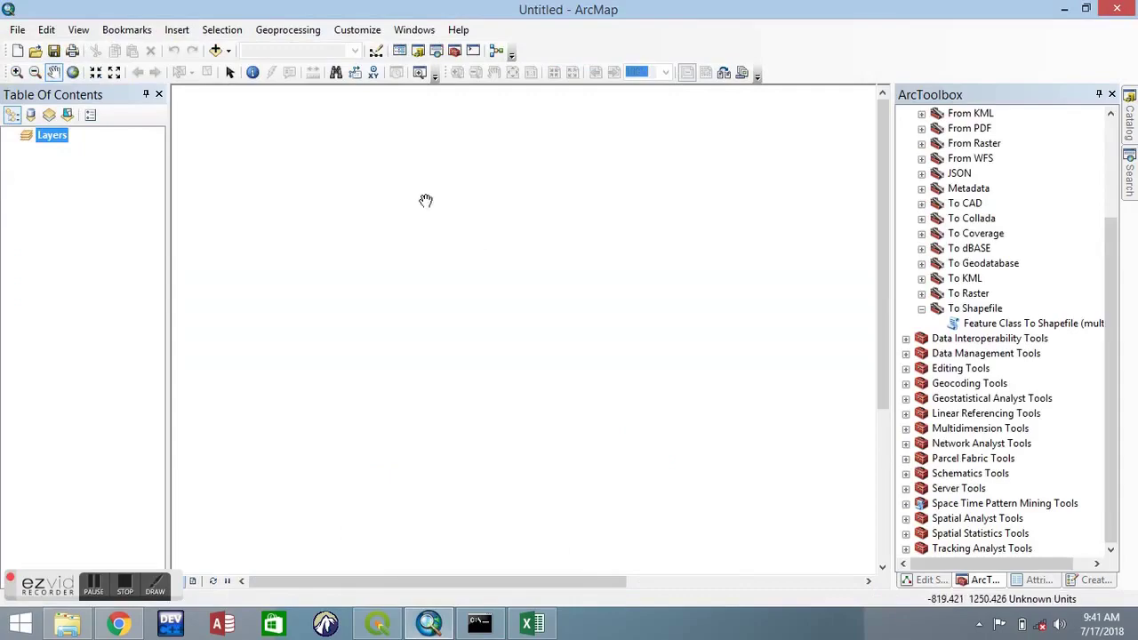
Switch to File Explorer, narrow its window beside the map and open the "map it shape files" folder on the Desktop.
click(229, 51)
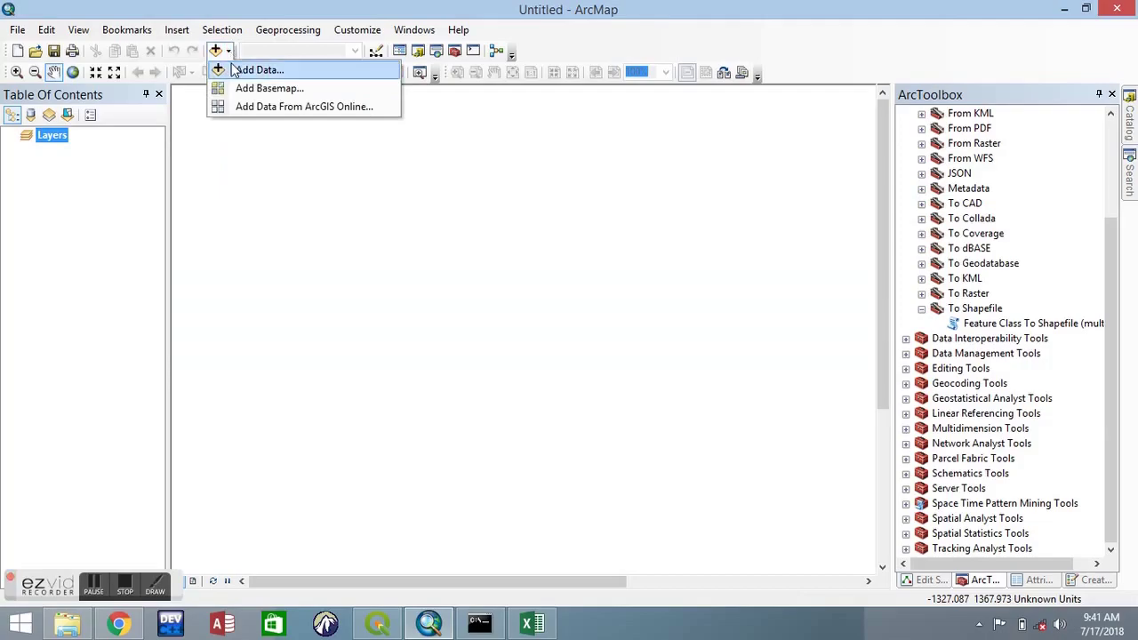
click(288, 205)
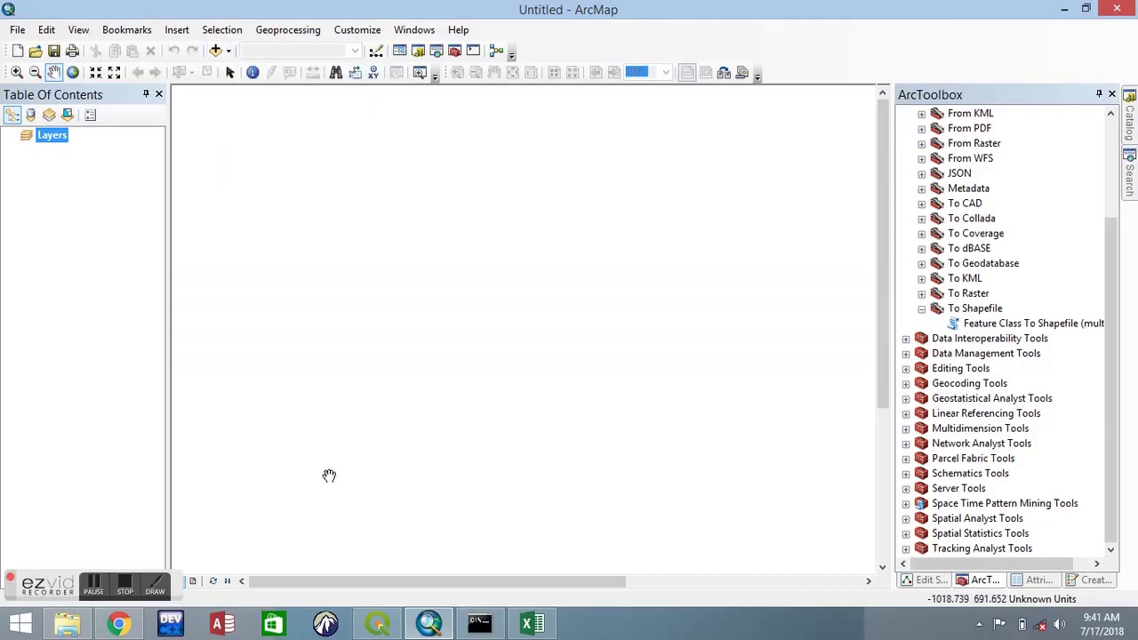
click(67, 624)
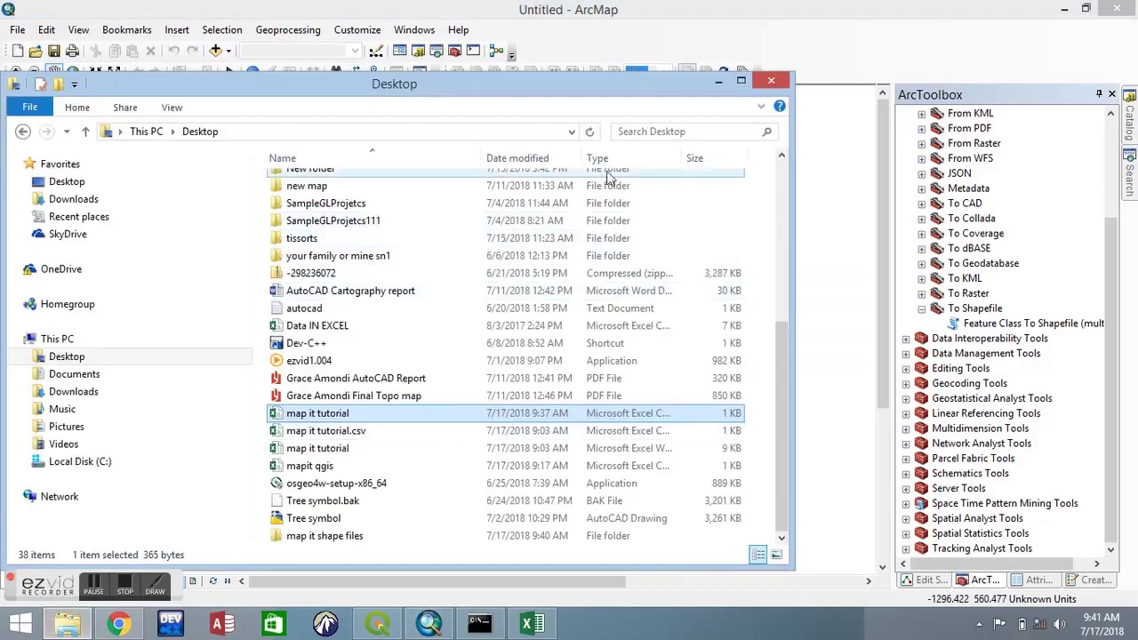
drag(790, 197, 433, 192)
scroll(373, 267, up, 2)
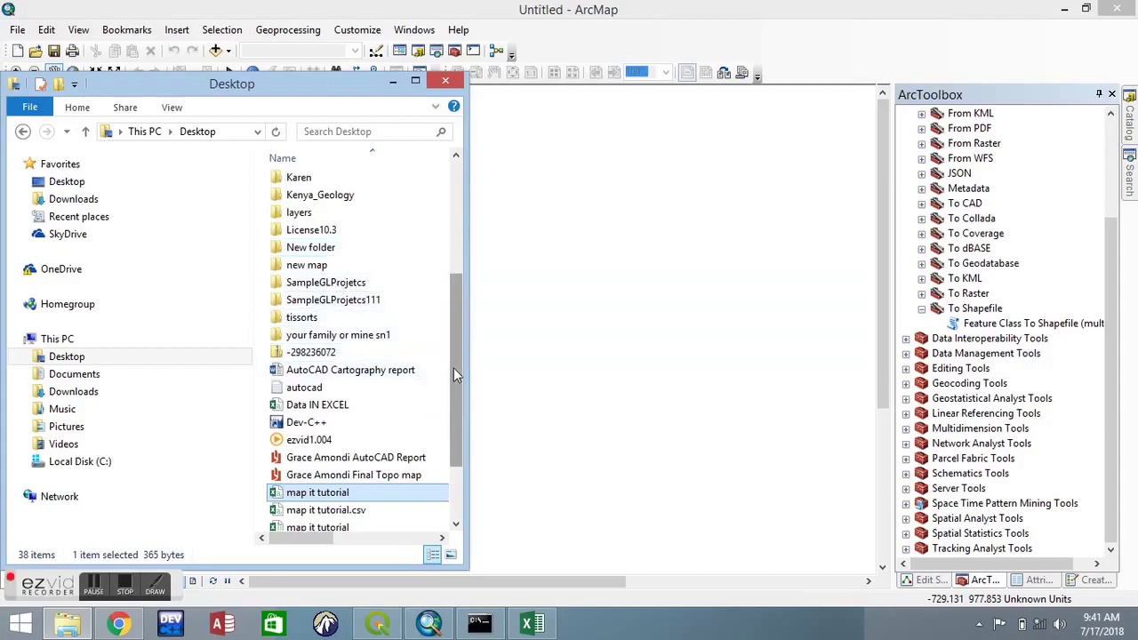
drag(451, 361, 453, 445)
drag(461, 365, 463, 211)
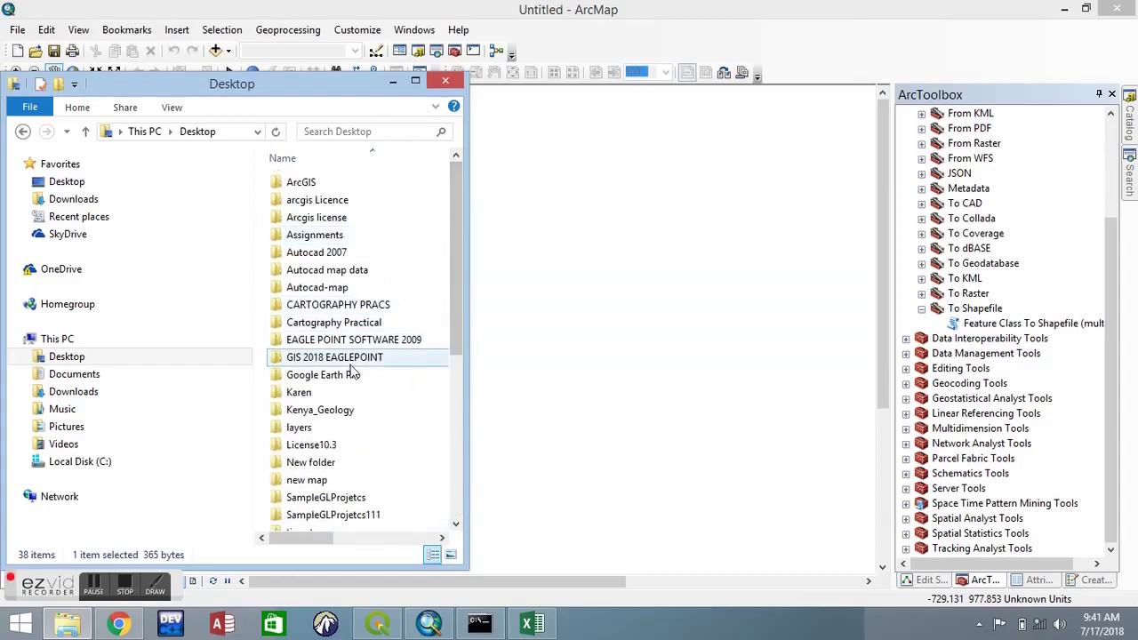
drag(462, 283, 458, 388)
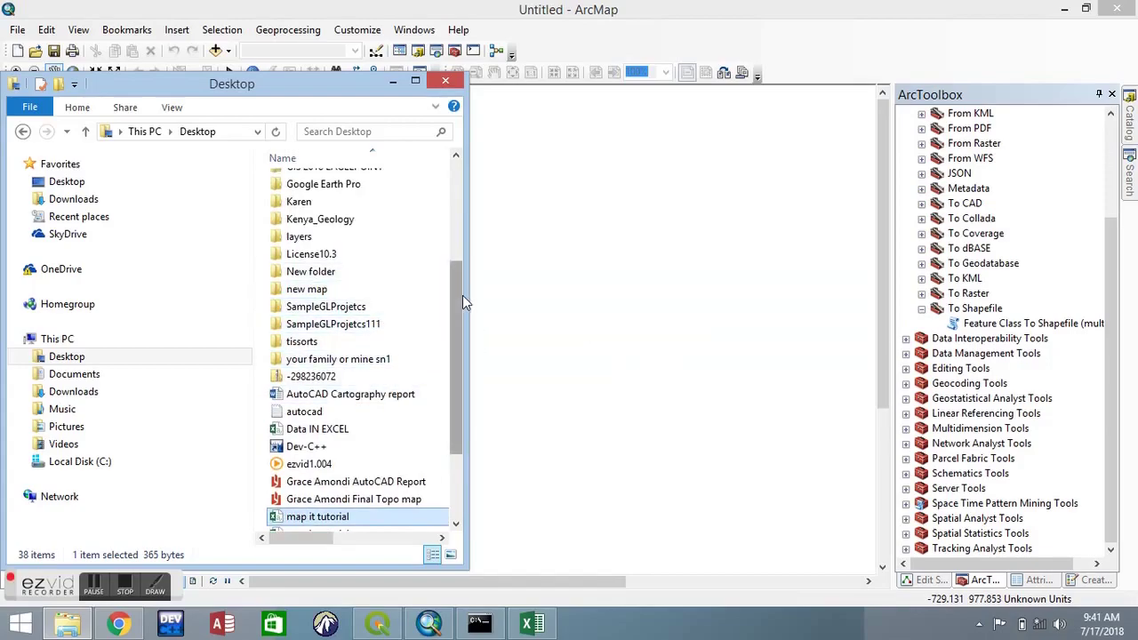
drag(460, 295, 462, 244)
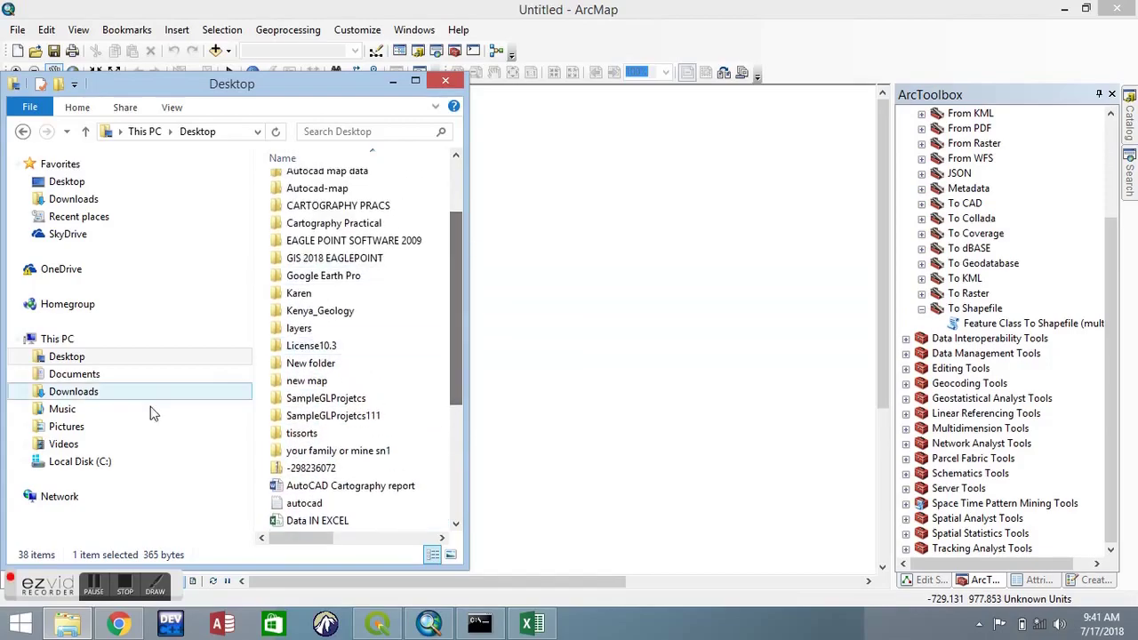
click(89, 355)
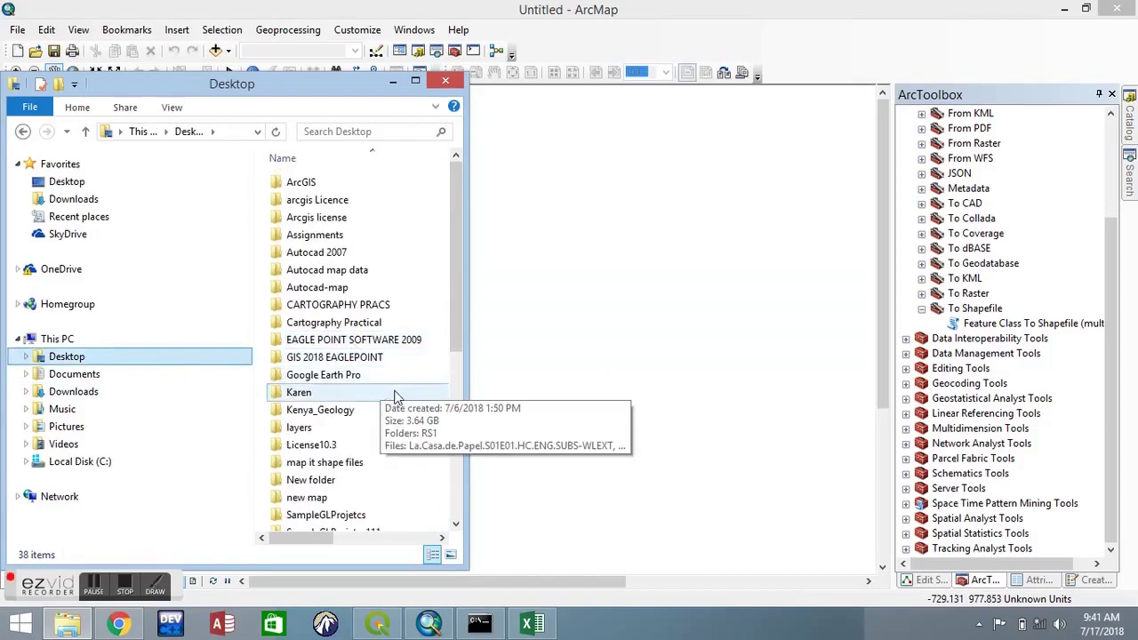
double_click(373, 463)
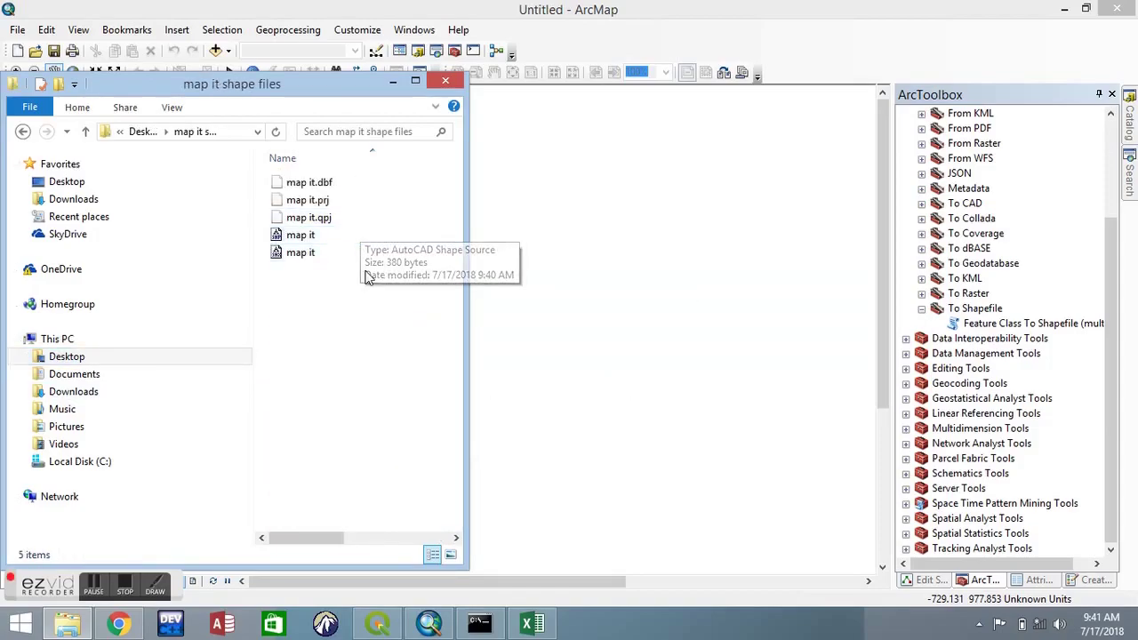
Add the "map it" shapefile from the folder to the ArcMap data frame and frame its clustered points.
drag(365, 270, 359, 187)
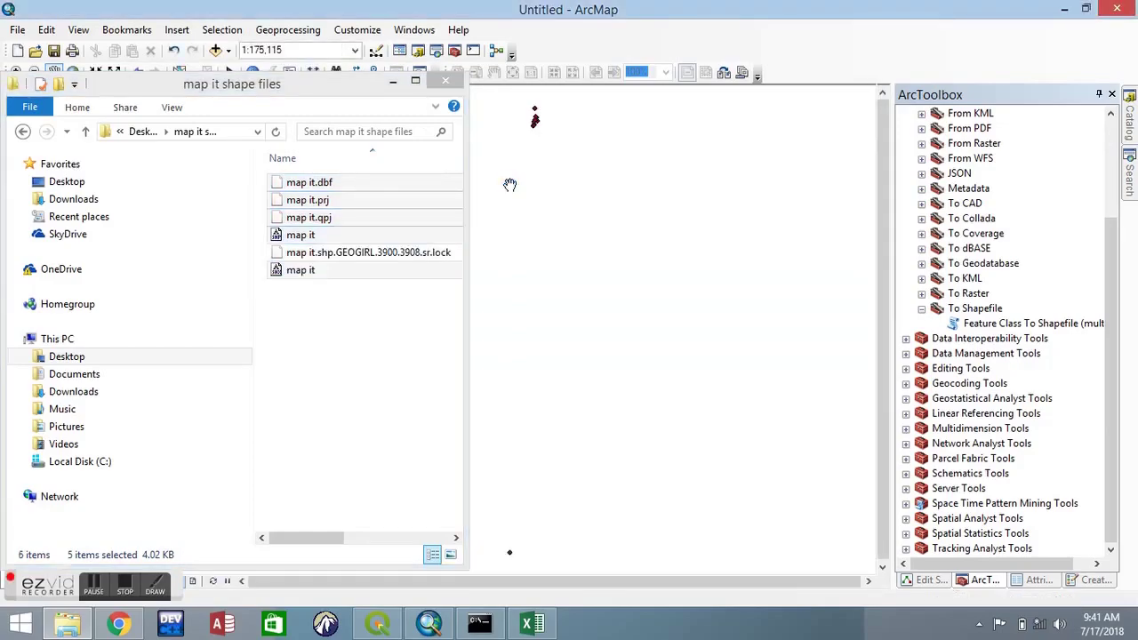
click(393, 81)
drag(520, 377, 489, 502)
scroll(515, 356, up, 3)
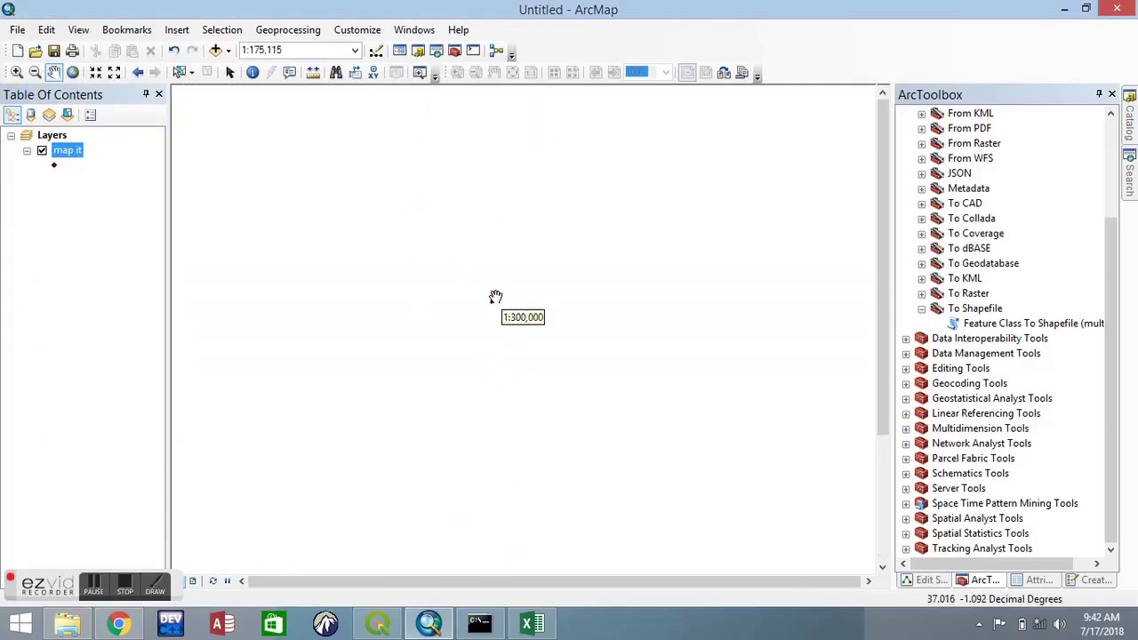
scroll(495, 297, down, 6)
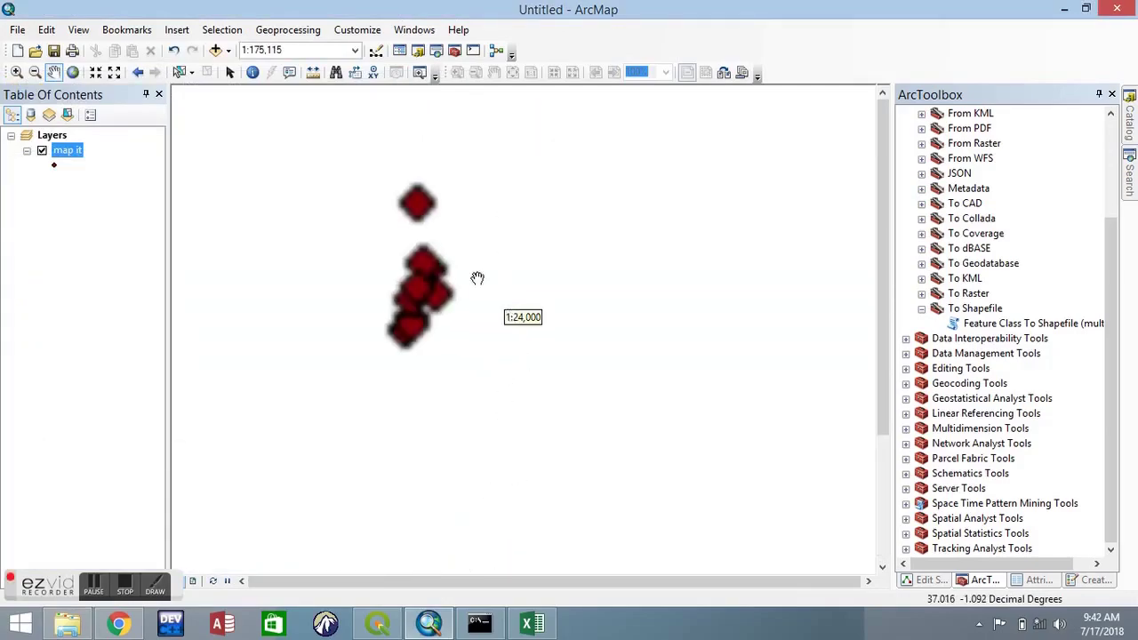
drag(462, 267, 528, 307)
scroll(541, 324, down, 2)
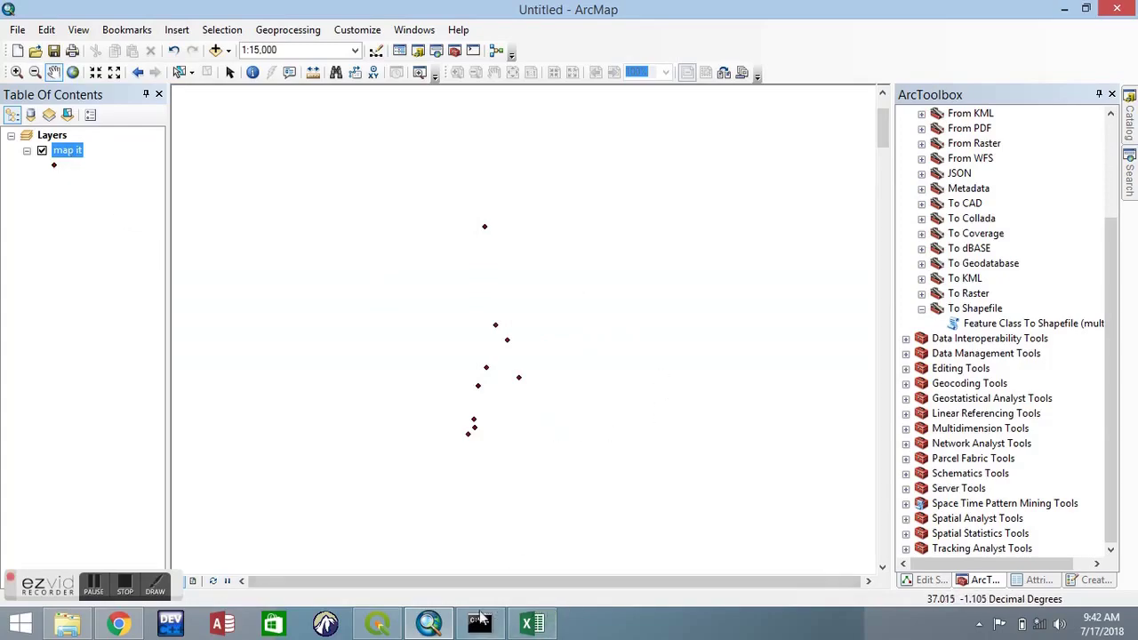
Return to File Explorer and open the Buildings folder inside "jkuat_" in Downloads.
mouse_move(413, 630)
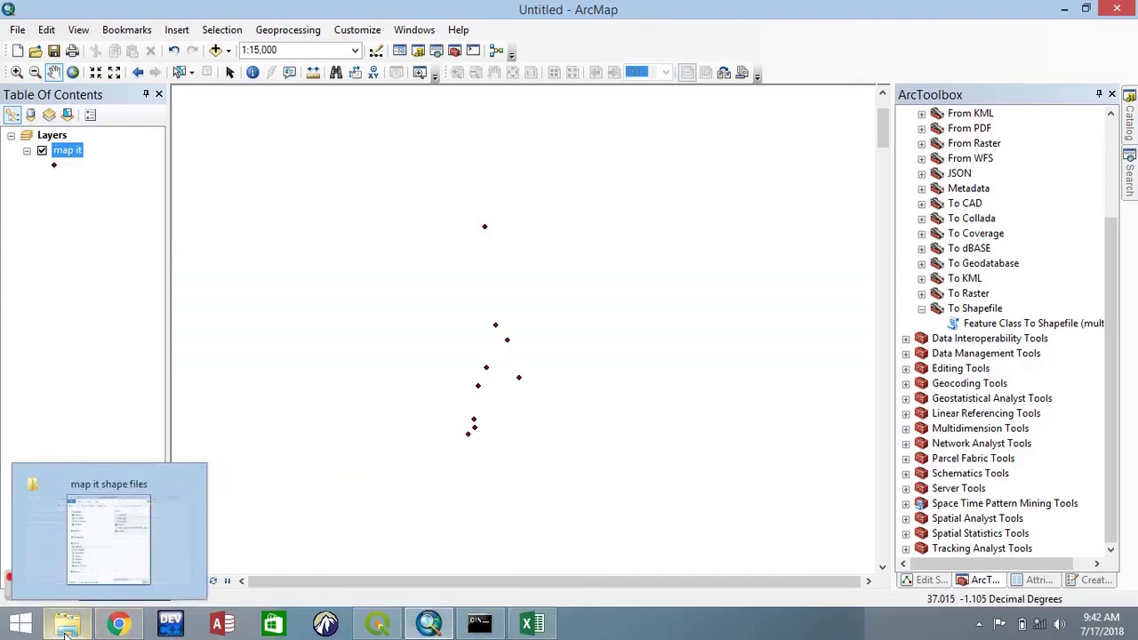
click(169, 582)
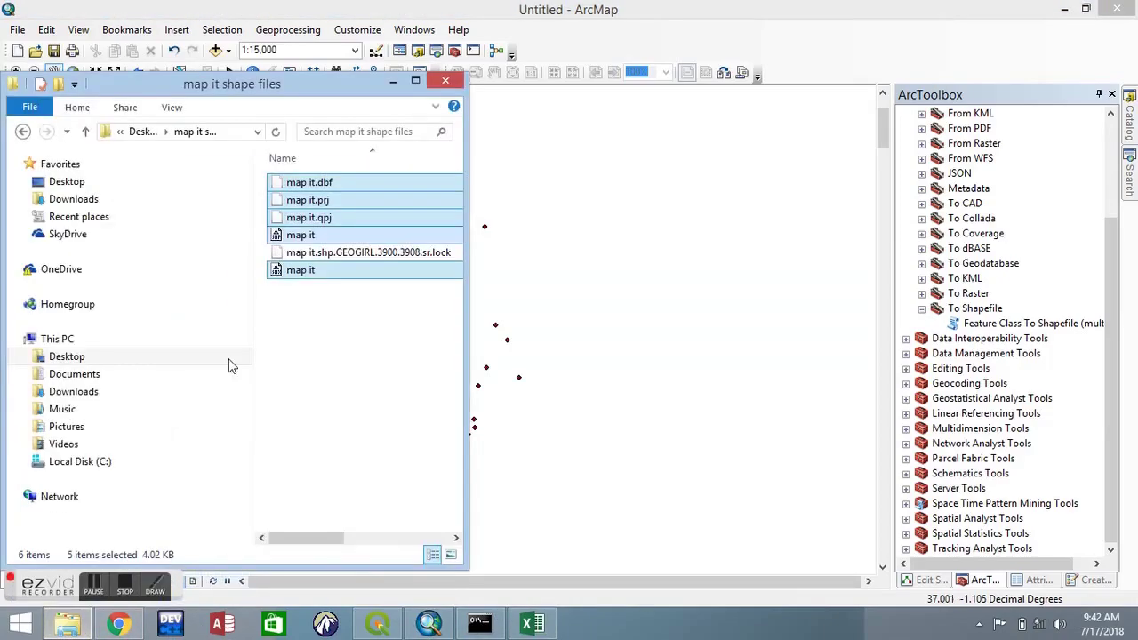
click(111, 374)
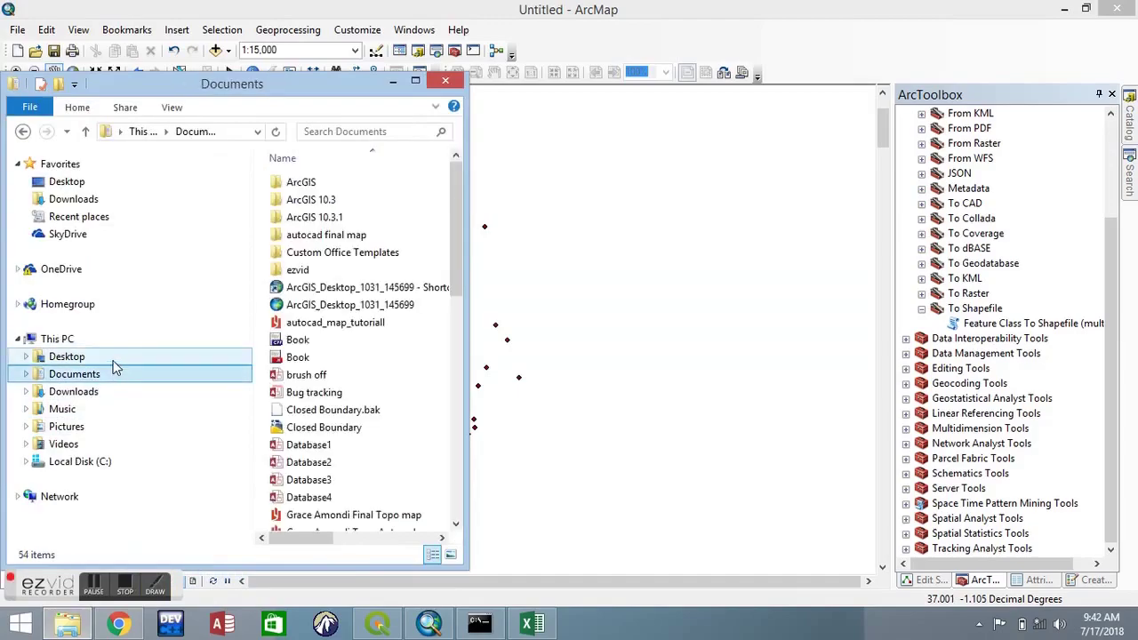
click(113, 359)
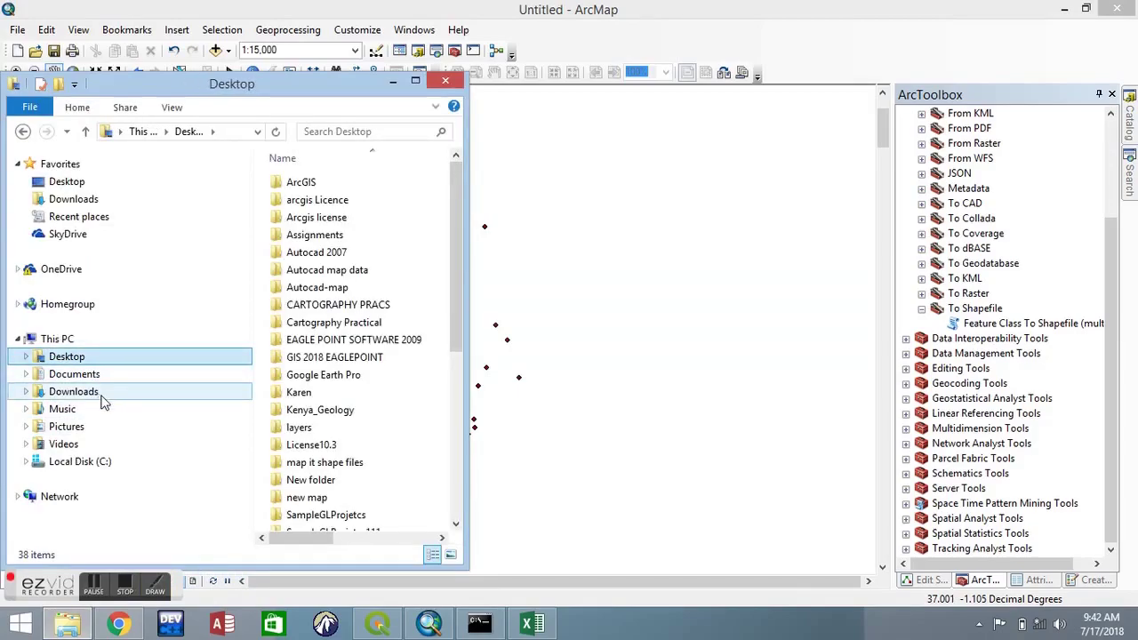
click(103, 392)
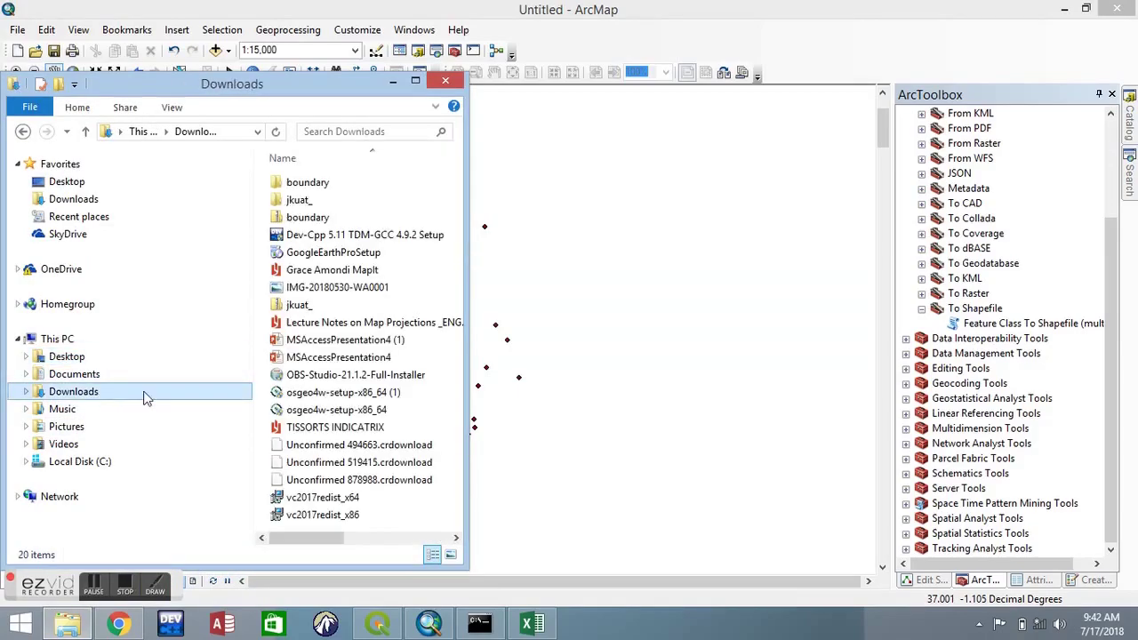
double_click(351, 205)
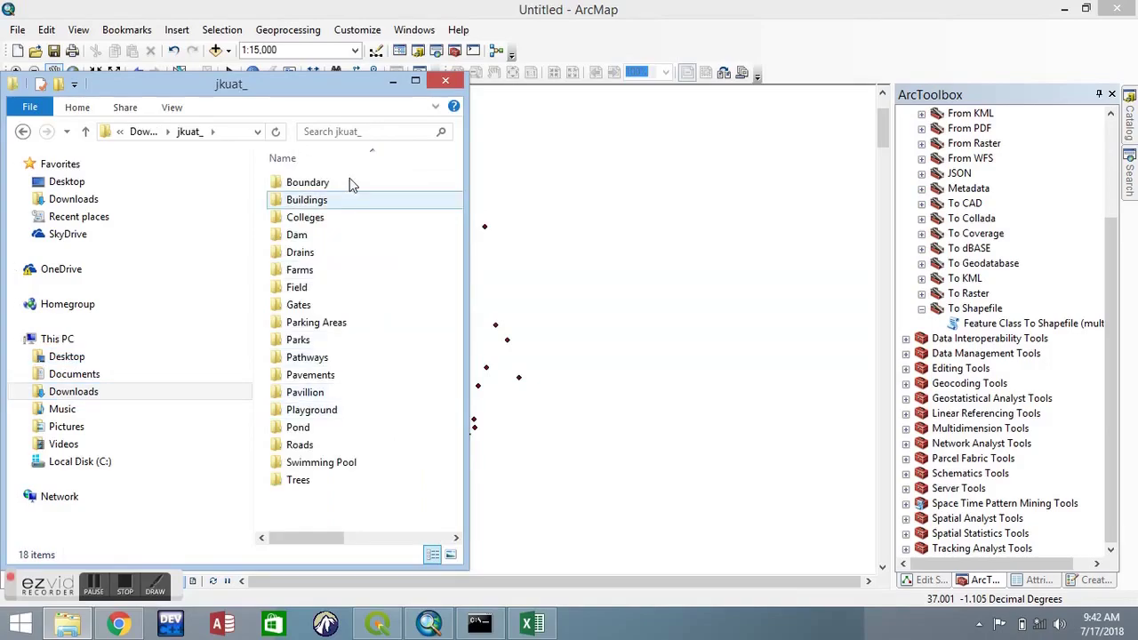
double_click(347, 199)
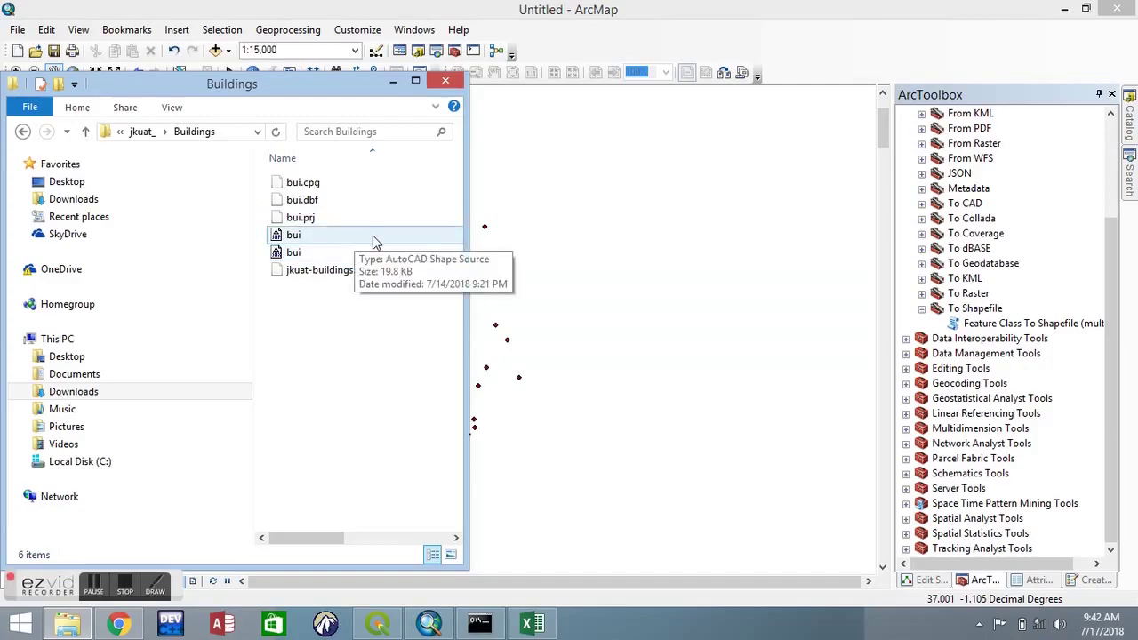
Widen the folder window to show file types and add the "bui" buildings shapefile to the ArcMap data frame.
drag(466, 242, 621, 242)
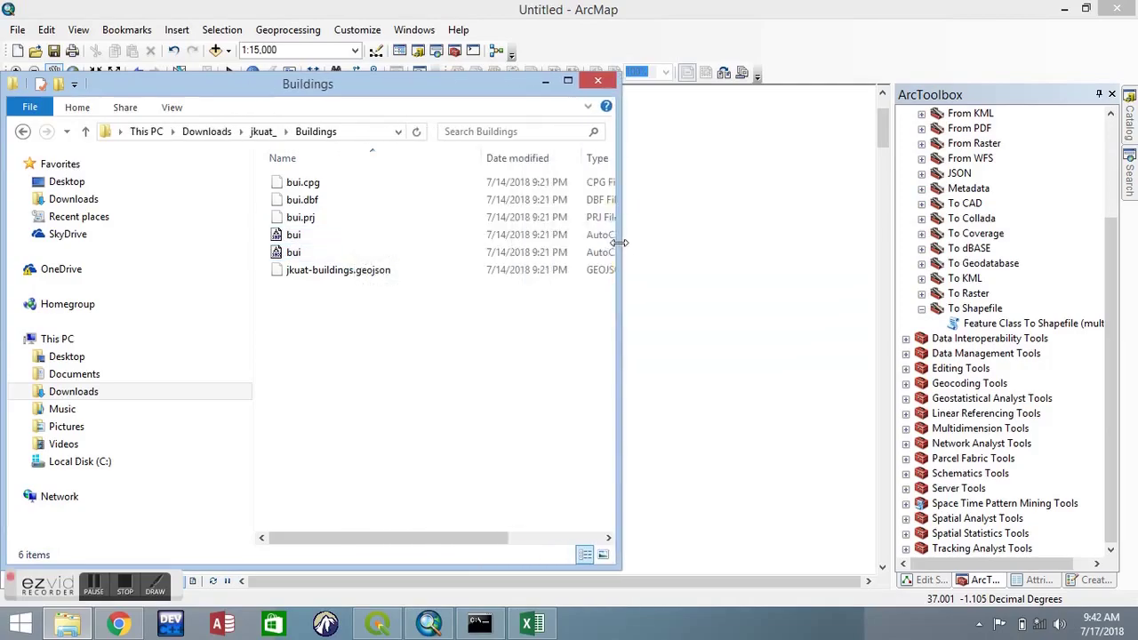
click(661, 244)
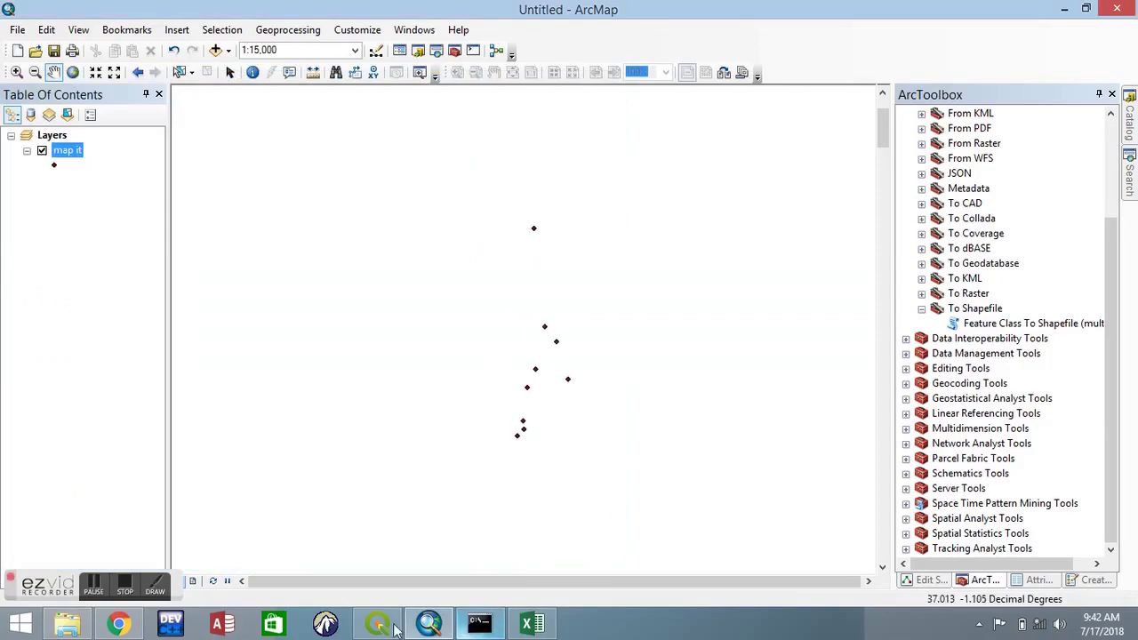
click(70, 623)
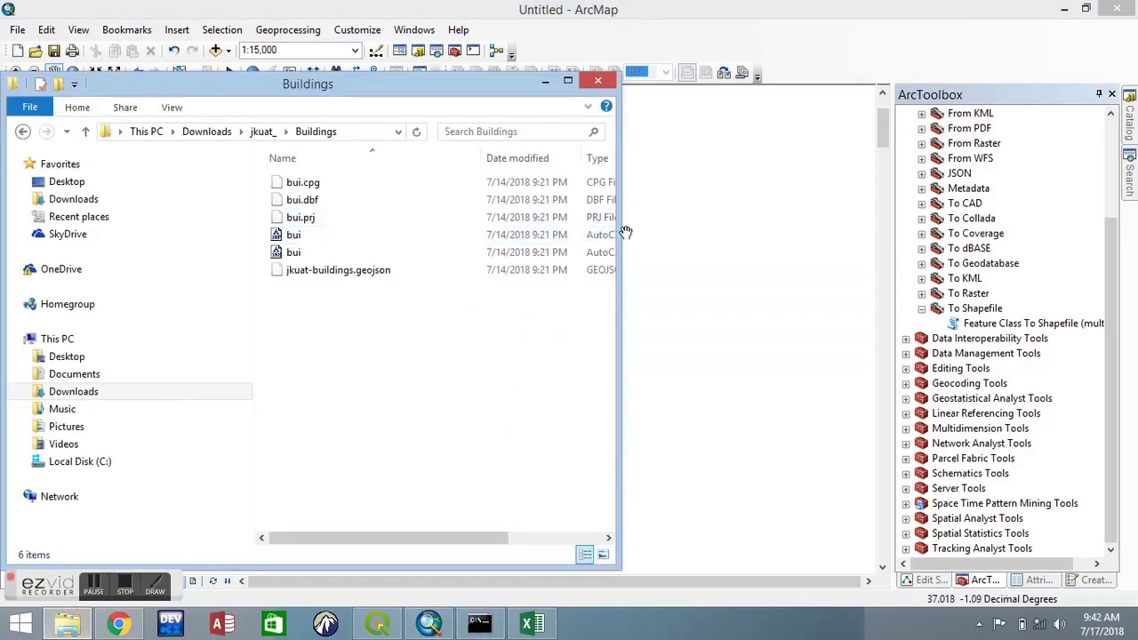
drag(641, 235, 731, 234)
click(721, 235)
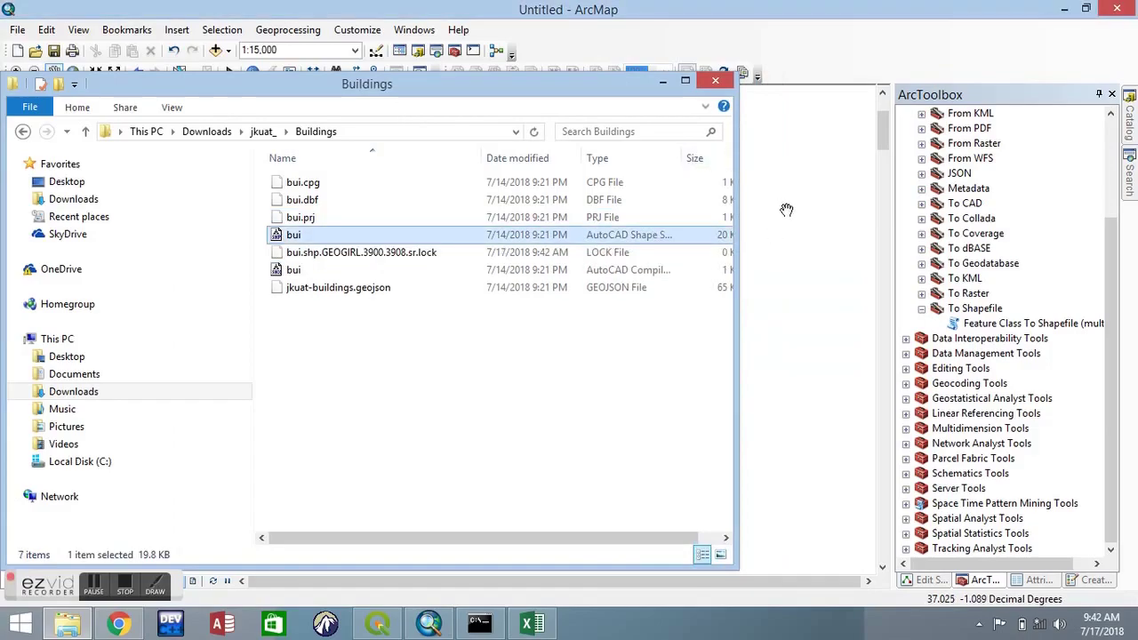
click(662, 81)
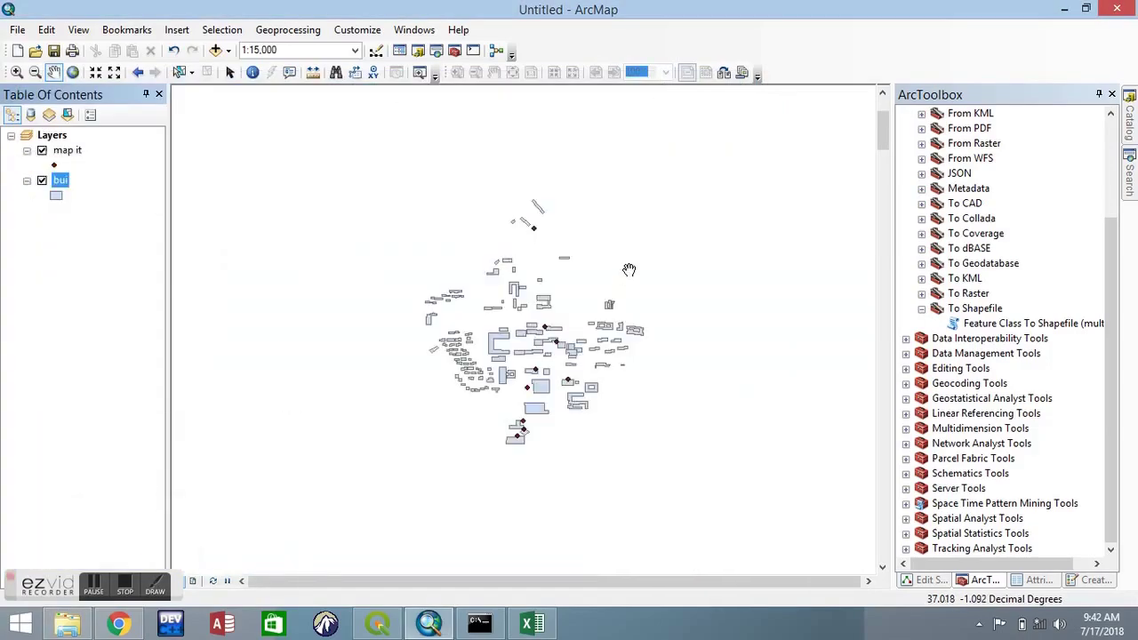
Add the Boundary shapefile from the Boundary folder in "jkuat_" to the map, dismissing the coordinate systems warning.
click(68, 627)
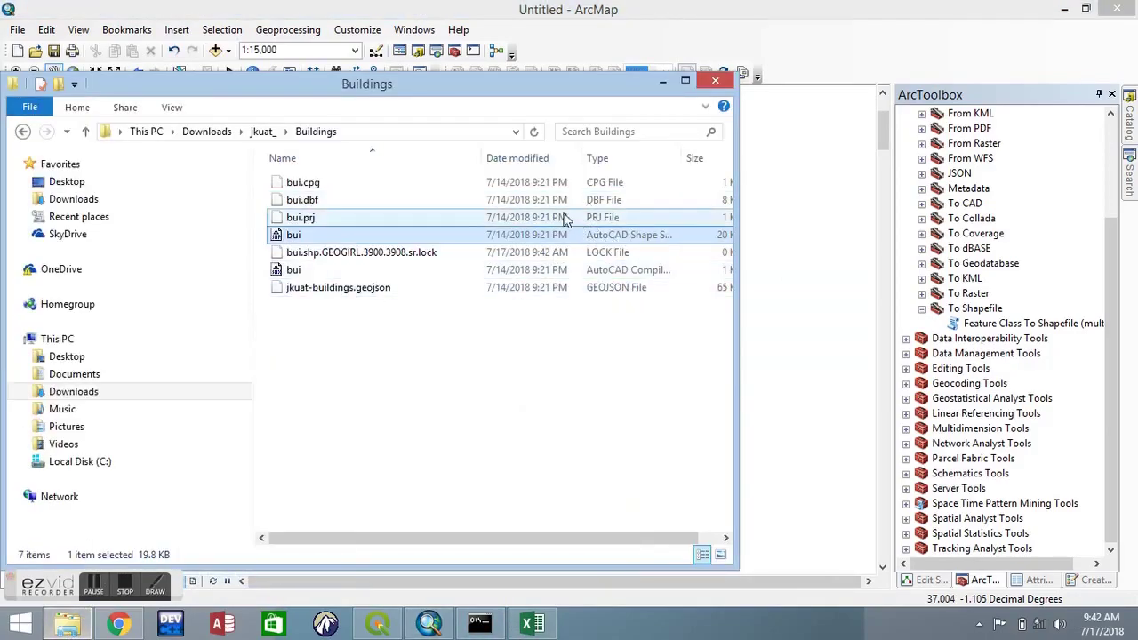
click(263, 131)
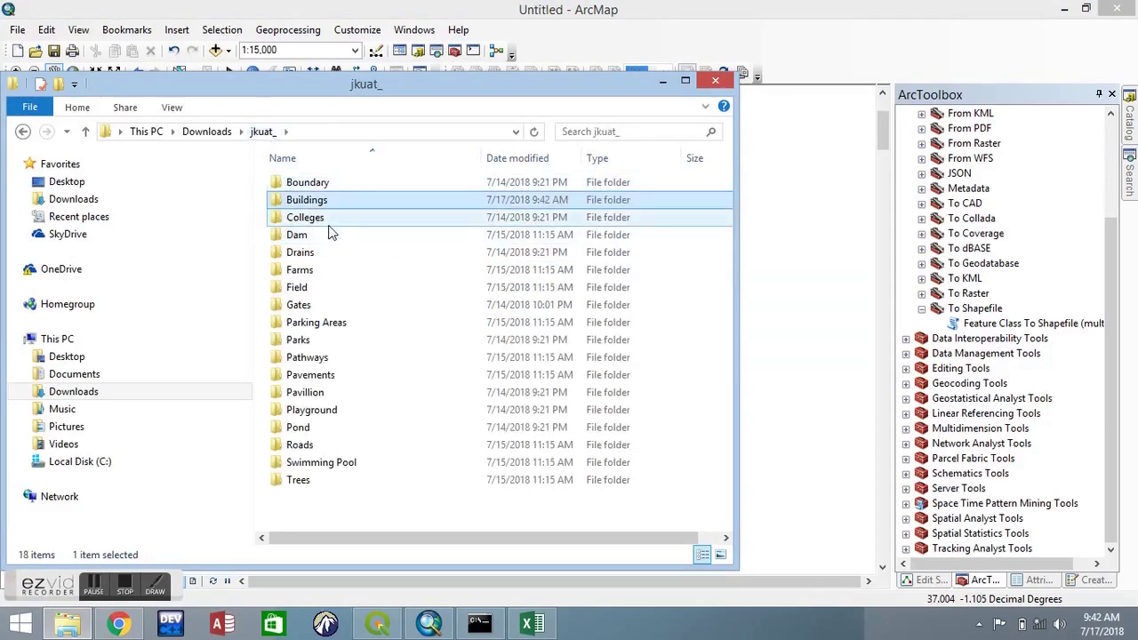
double_click(348, 186)
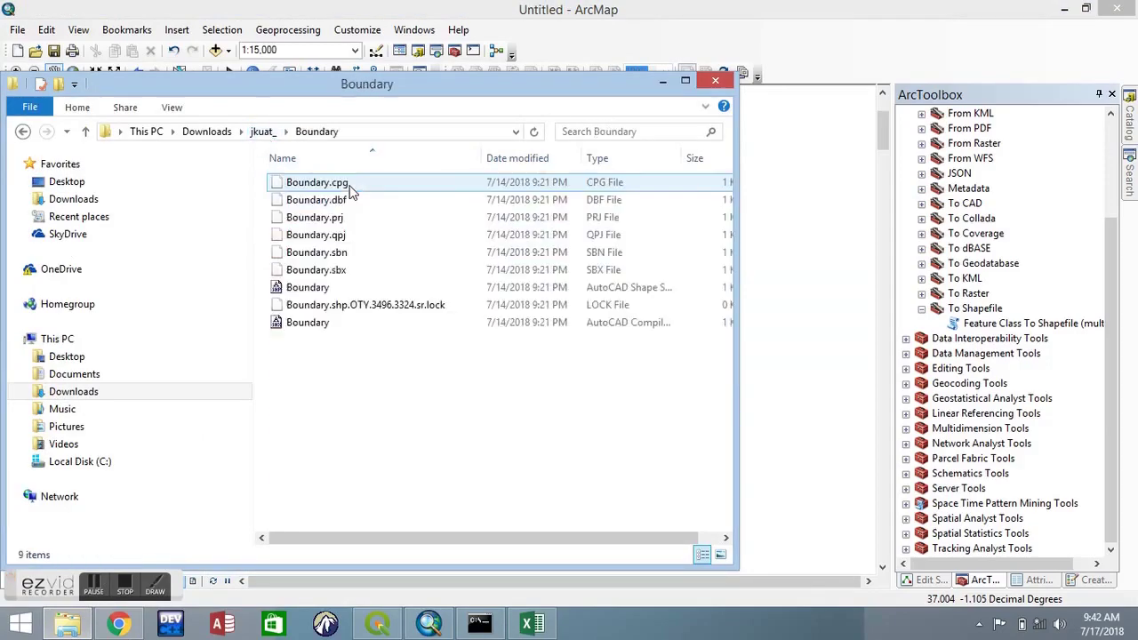
click(394, 293)
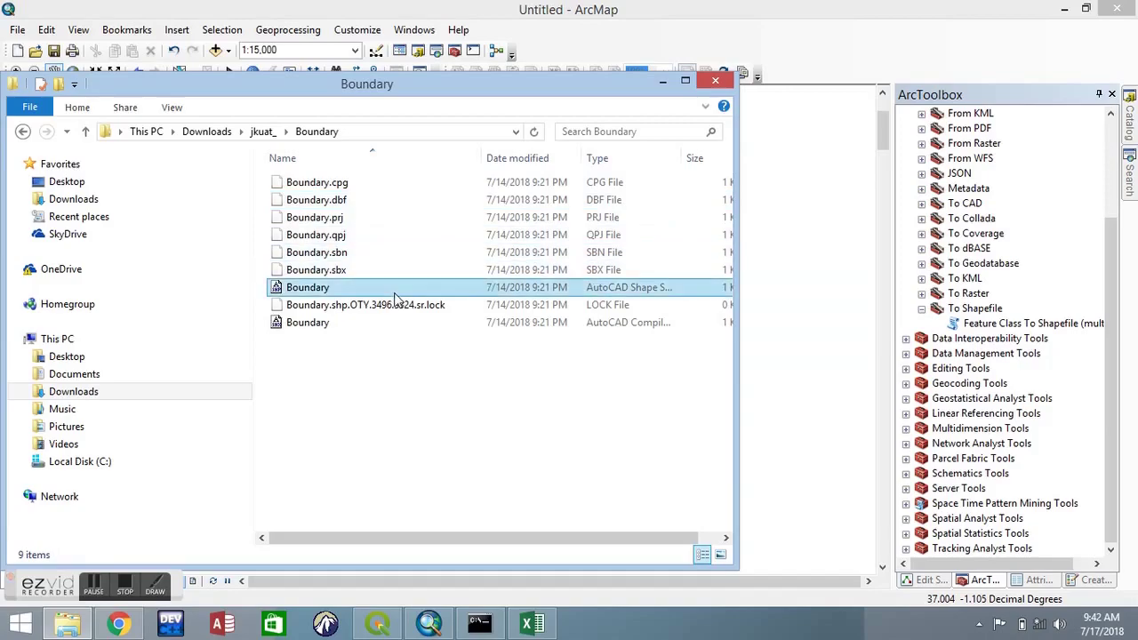
drag(803, 299, 773, 218)
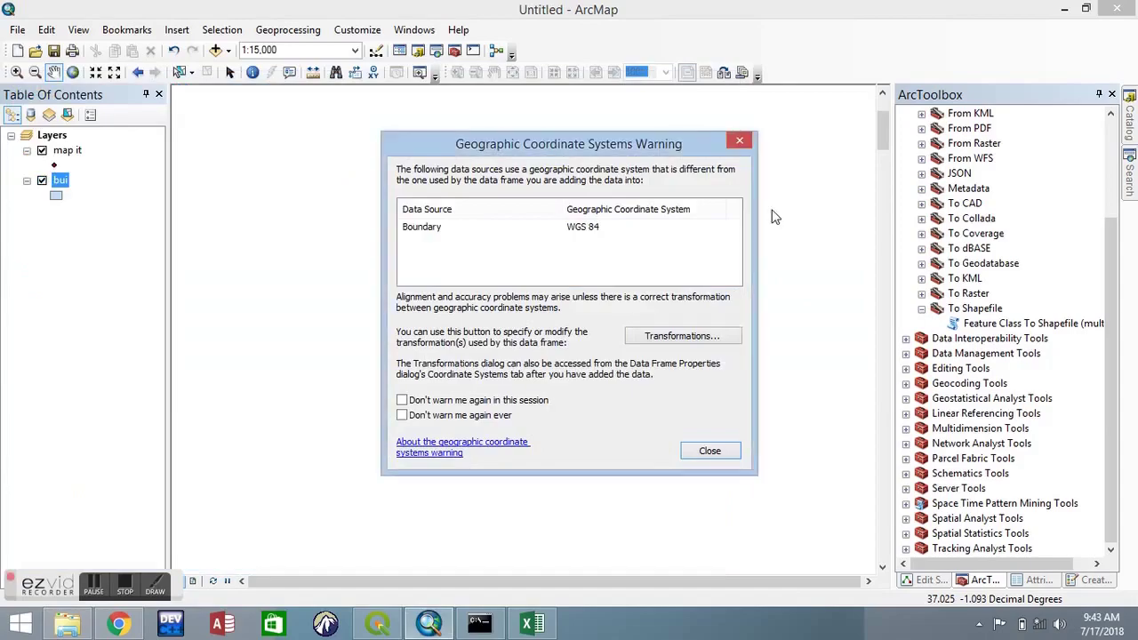
click(709, 452)
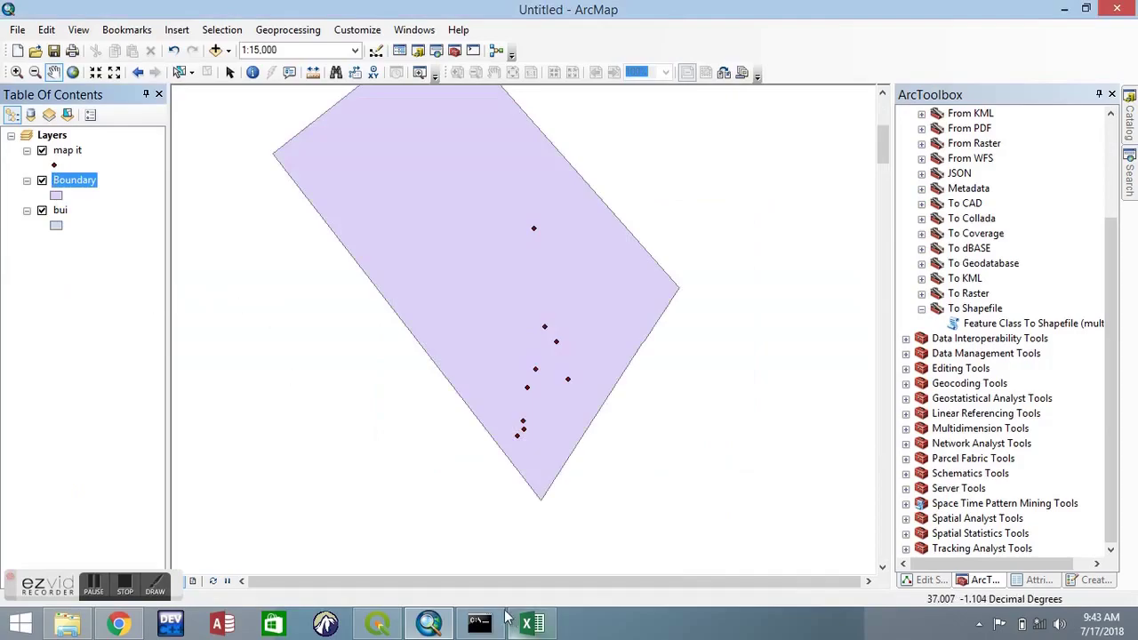
Add the Roads shapefile from the Roads folder in "jkuat_" to the ArcMap data frame.
click(68, 625)
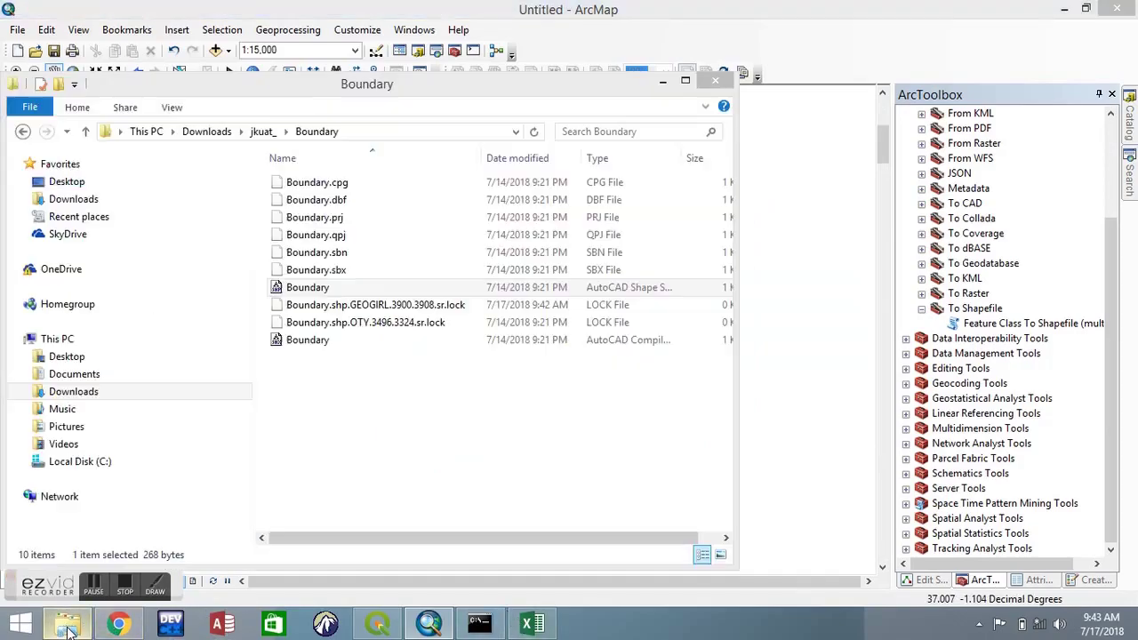
click(264, 134)
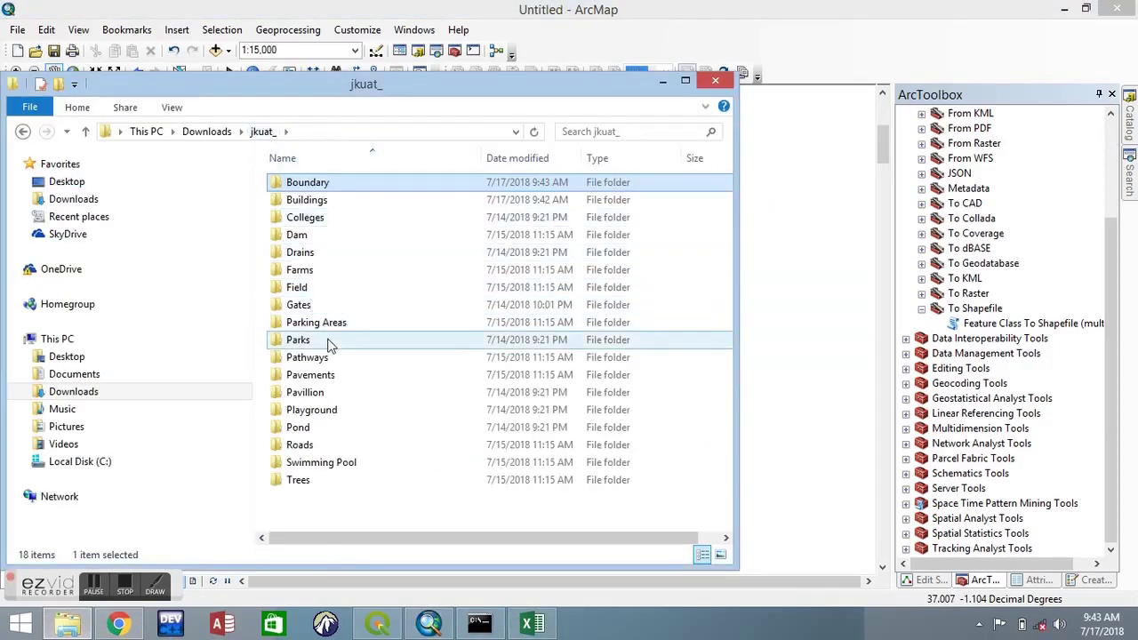
double_click(329, 445)
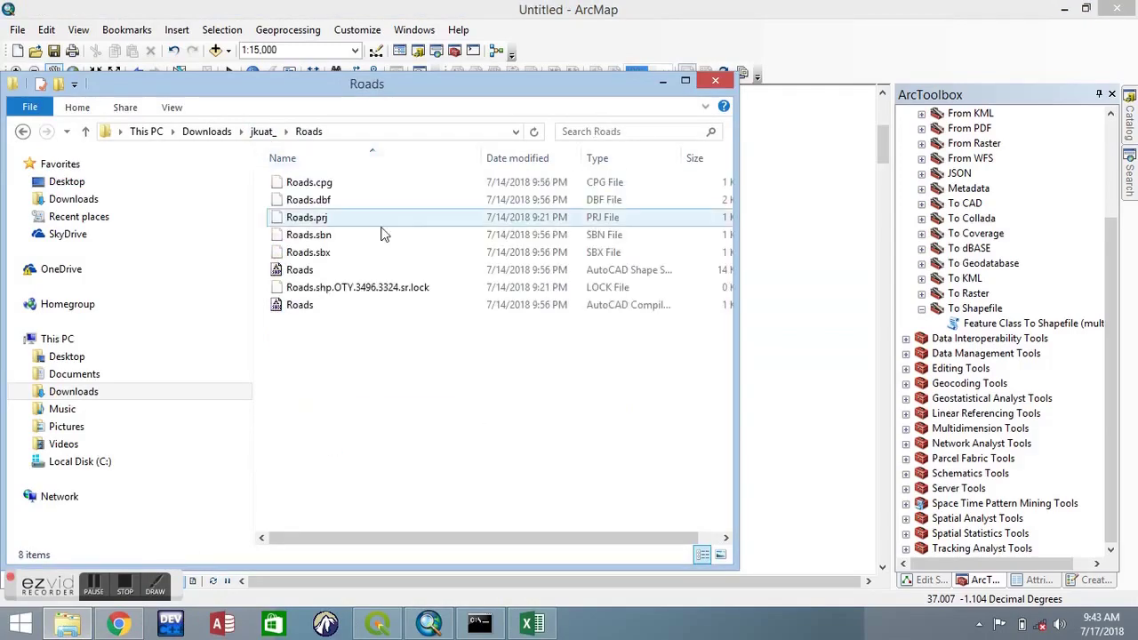
click(415, 270)
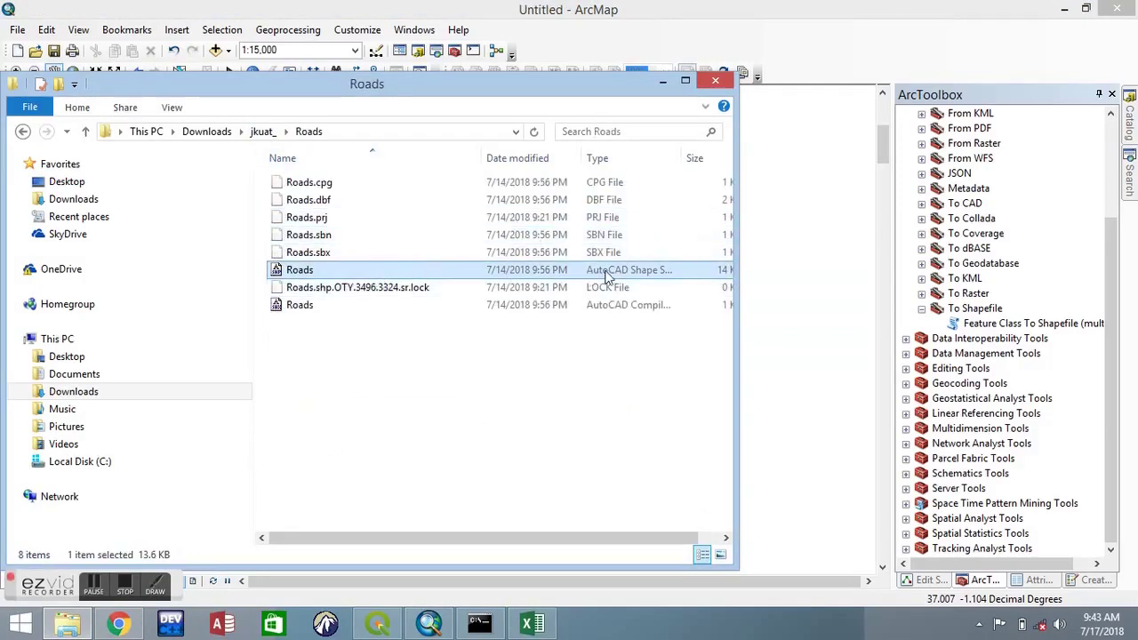
click(663, 81)
drag(719, 369, 698, 386)
scroll(657, 271, down, 1)
scroll(664, 328, up, 1)
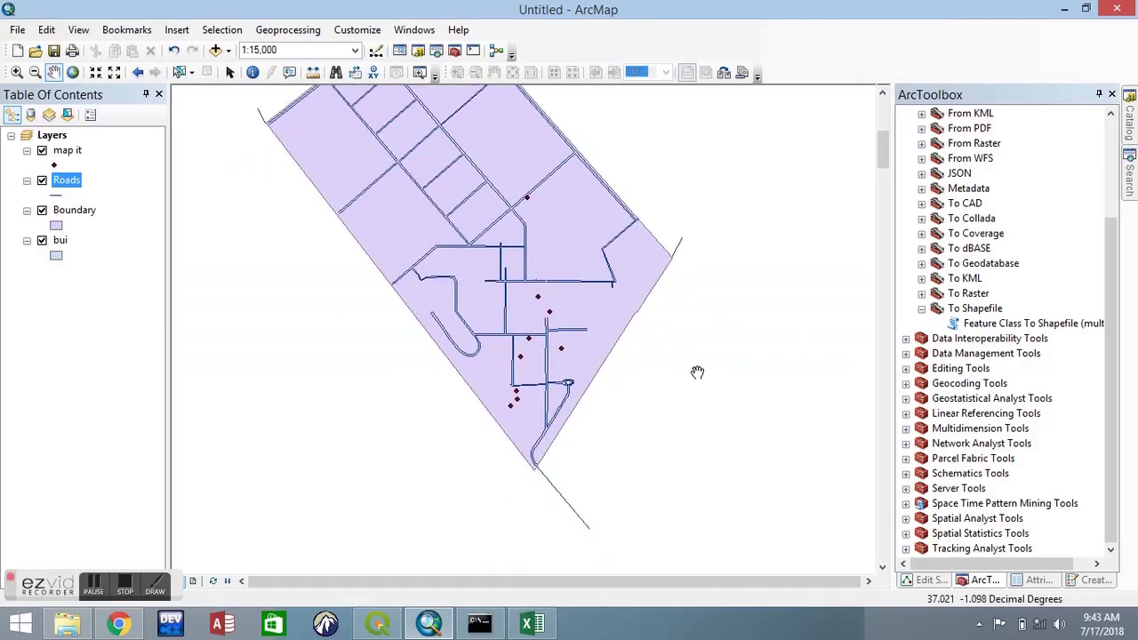